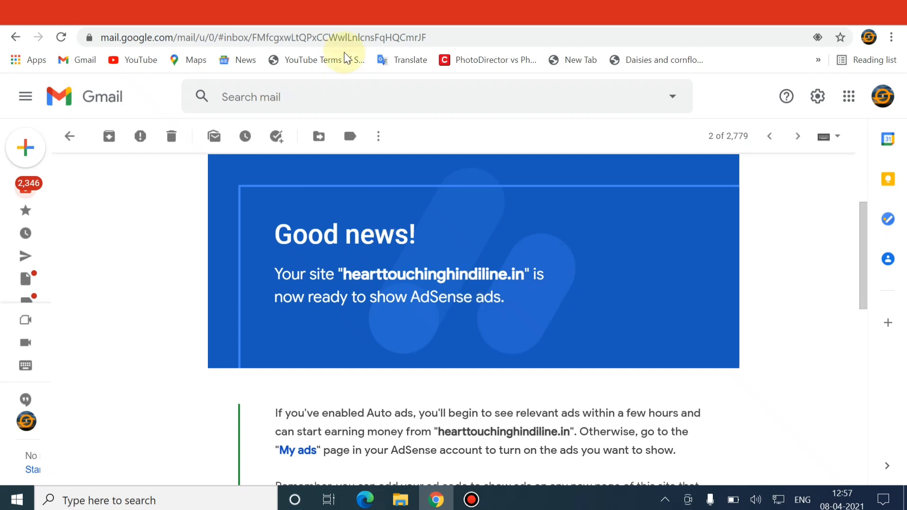
- Review the blog's posts in Blogger, the live hearttouchinghindiline.in homepage and the site's entry and notices on the AdSense Sites page
click(277, 21)
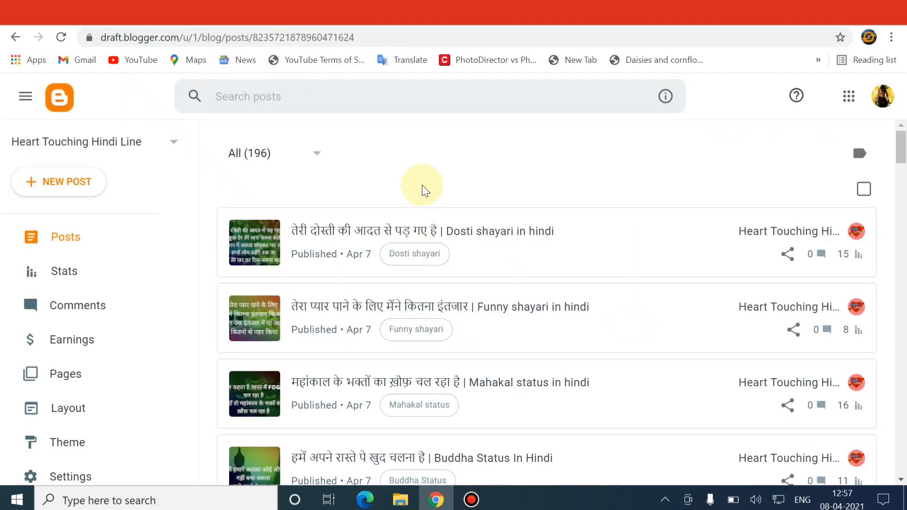
click(341, 21)
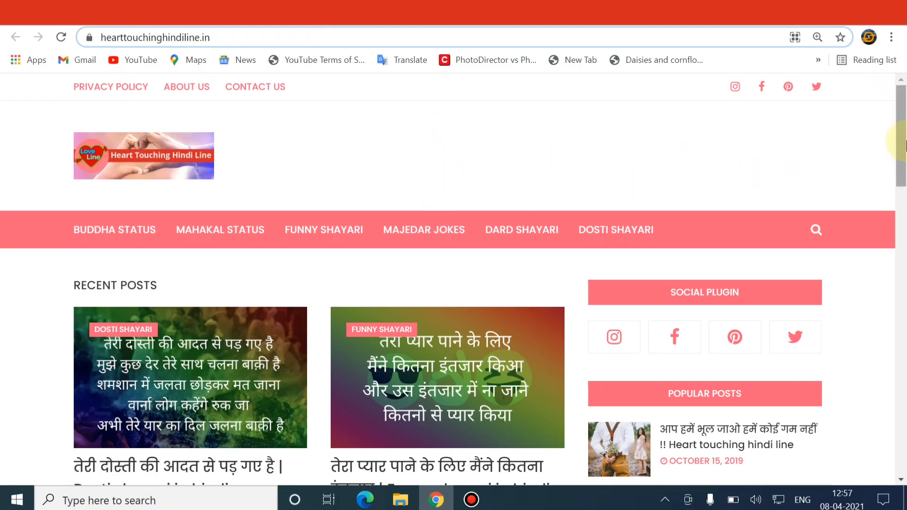
drag(905, 144, 905, 56)
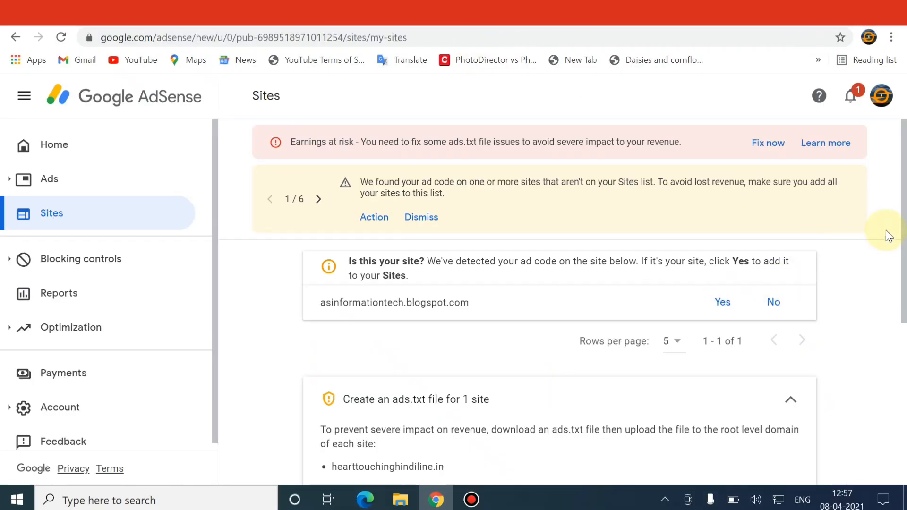
drag(904, 202, 904, 385)
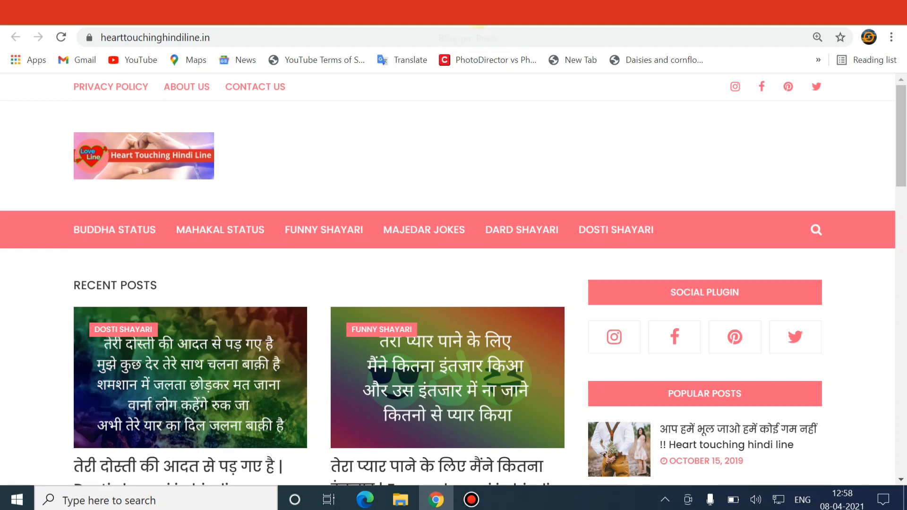
click(477, 23)
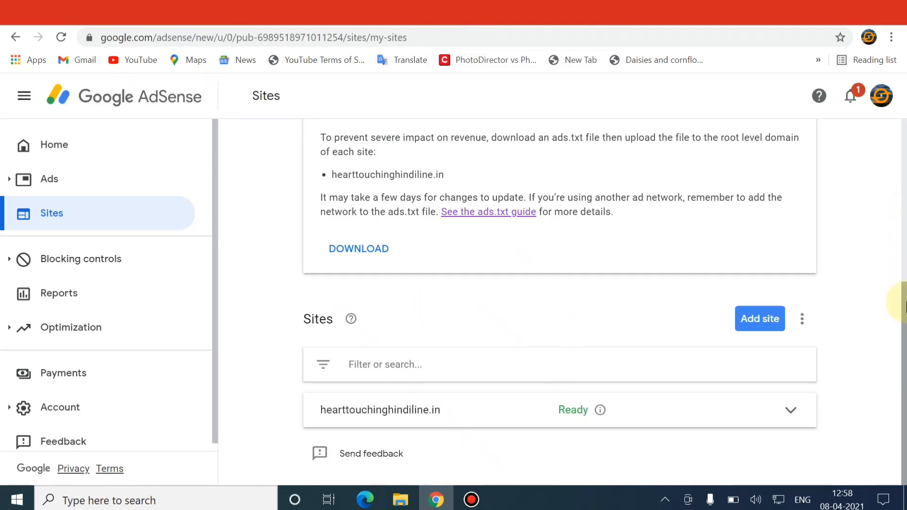
drag(903, 313, 903, 140)
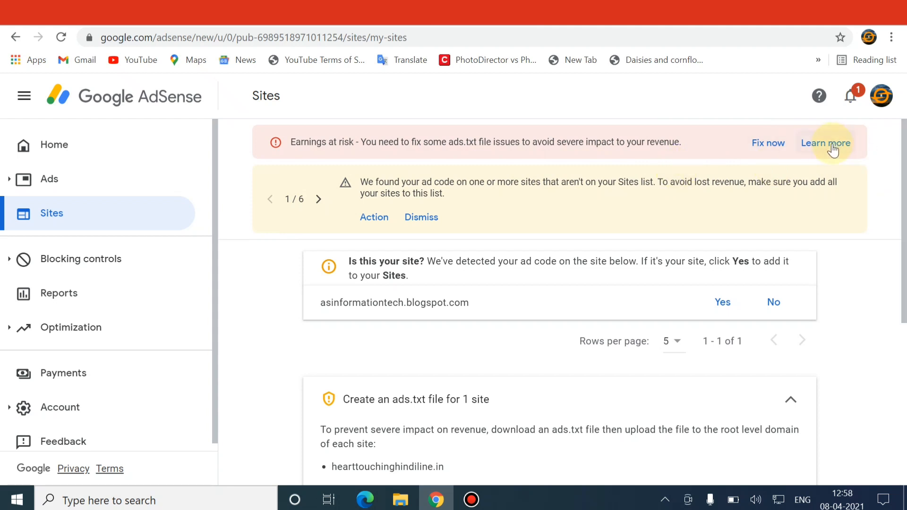
- Download the ads.txt file for hearttouchinghindiline.in from the AdSense Sites page and open the downloaded file
drag(904, 150, 905, 244)
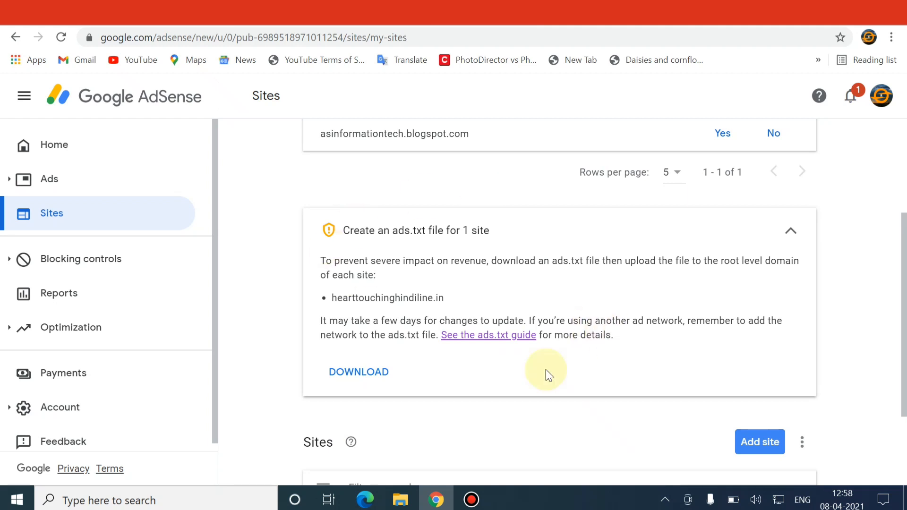
click(336, 377)
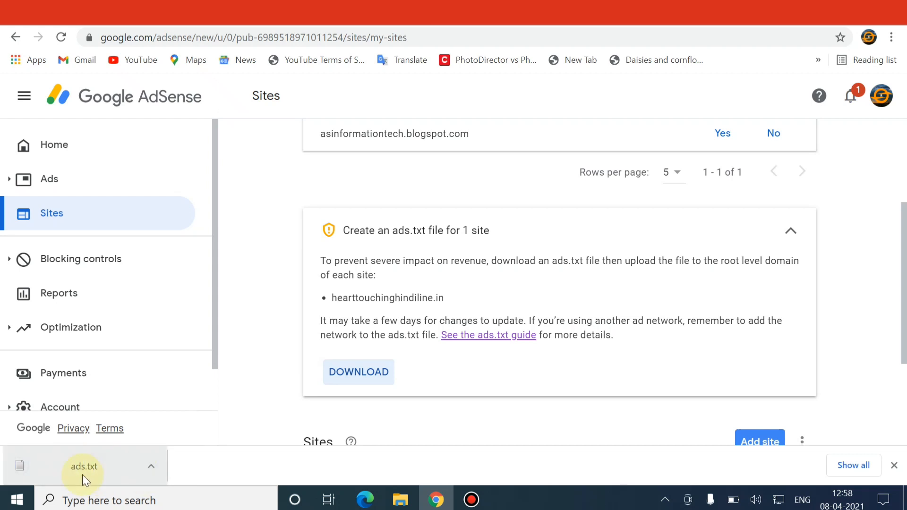
click(151, 467)
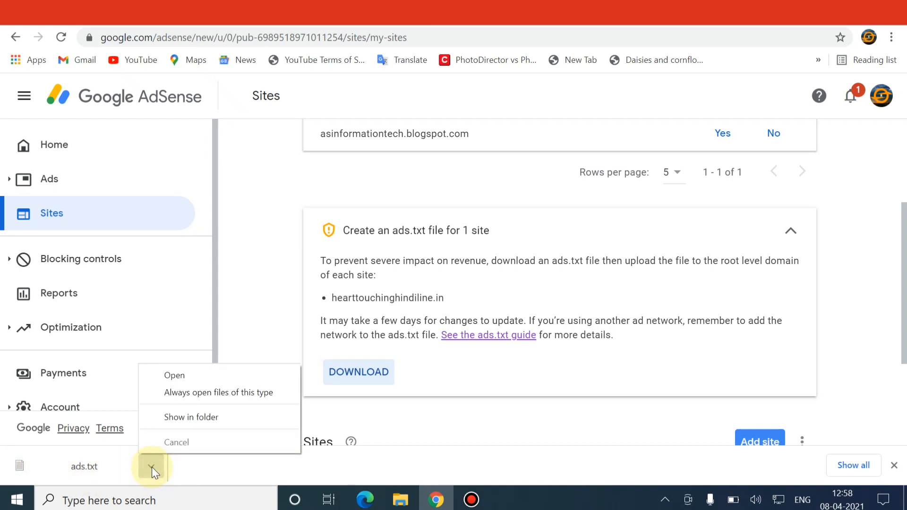
click(168, 378)
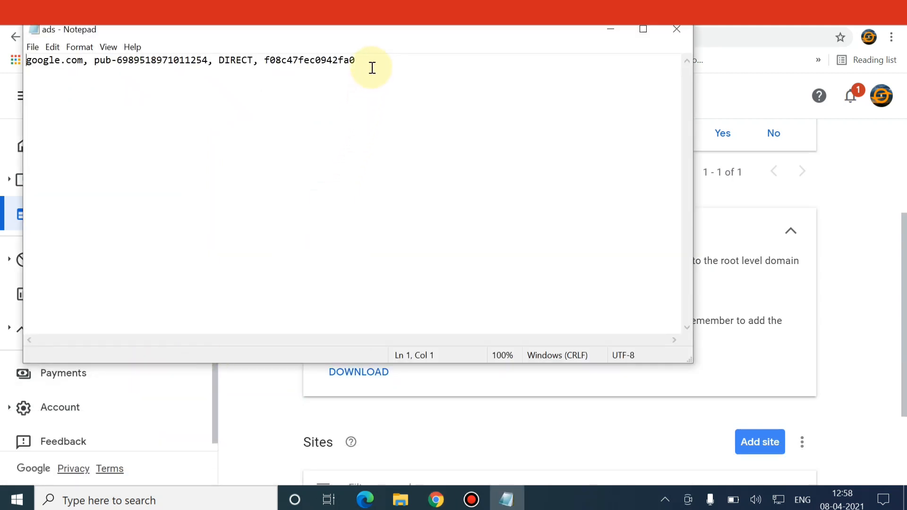
- Copy the entire google.com line from the ads.txt file and close the file
drag(370, 62, 27, 54)
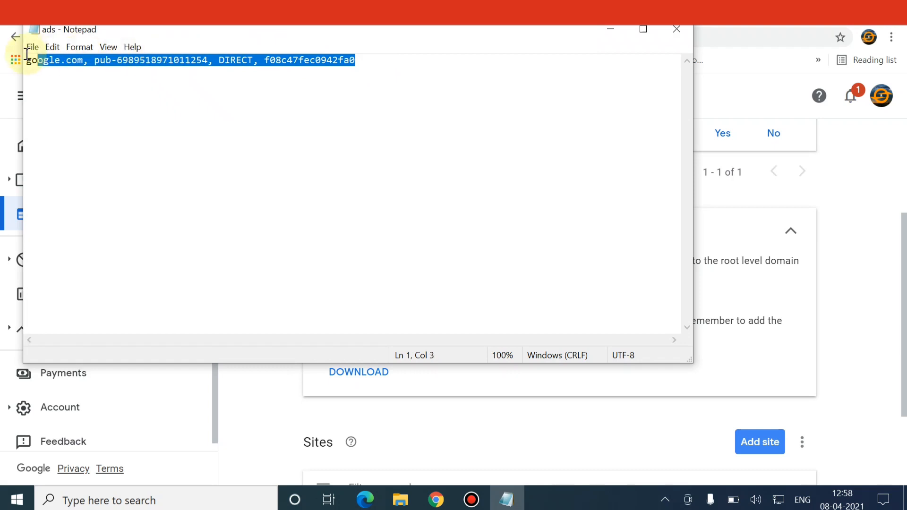
key(Menu)
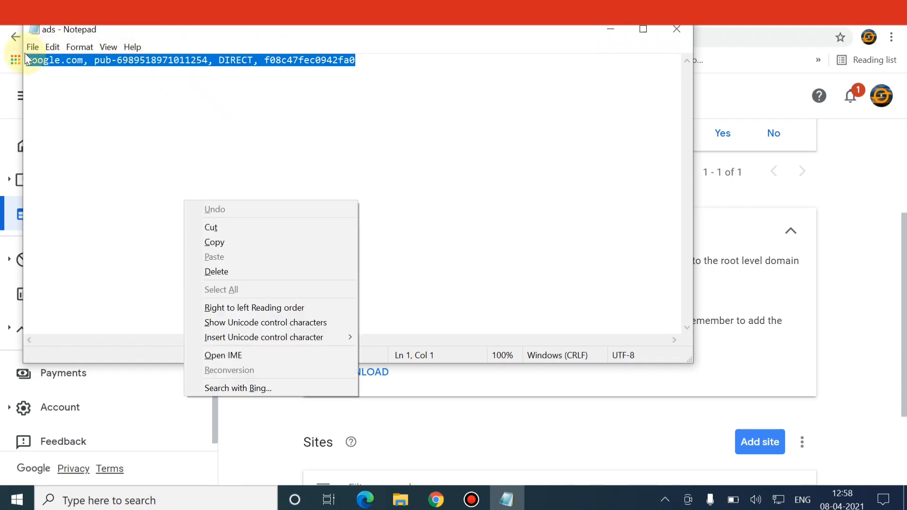
click(239, 241)
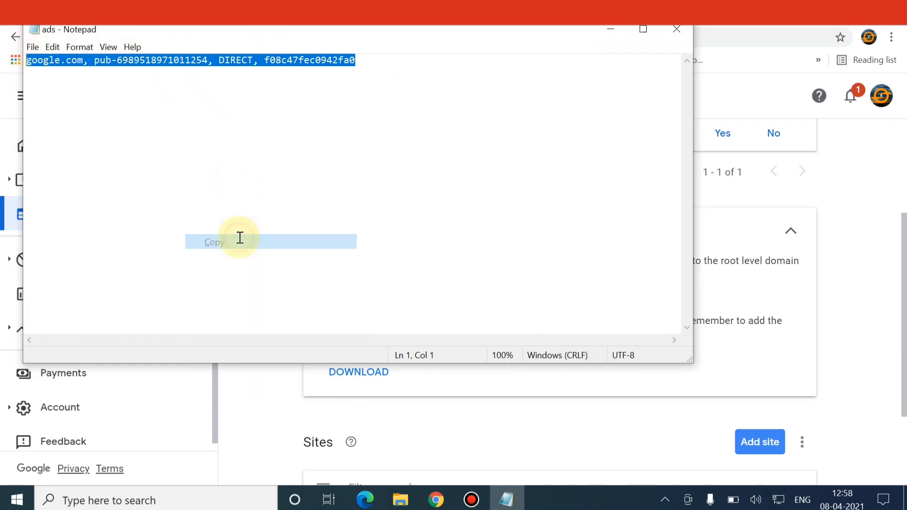
click(677, 28)
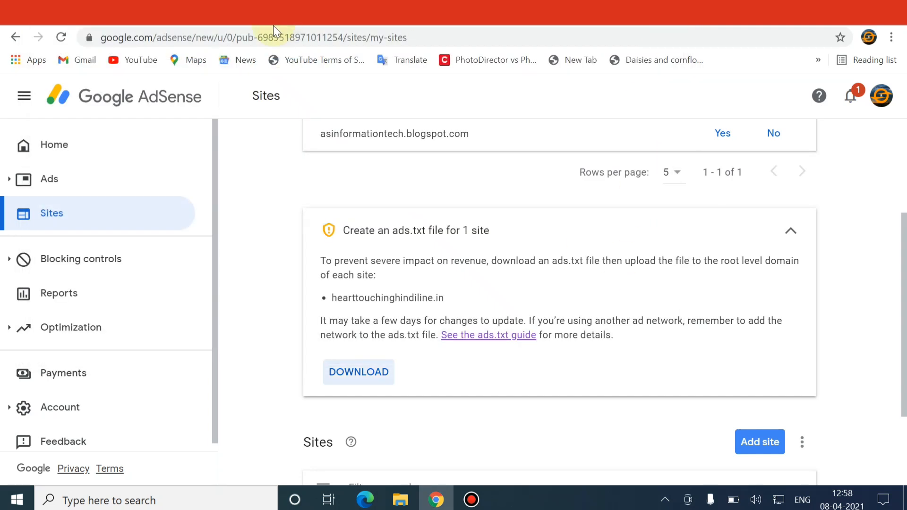
- Switch to Blogger and go to the Monetization section in the settings of the Heart Touching Hindi Line blog
click(272, 11)
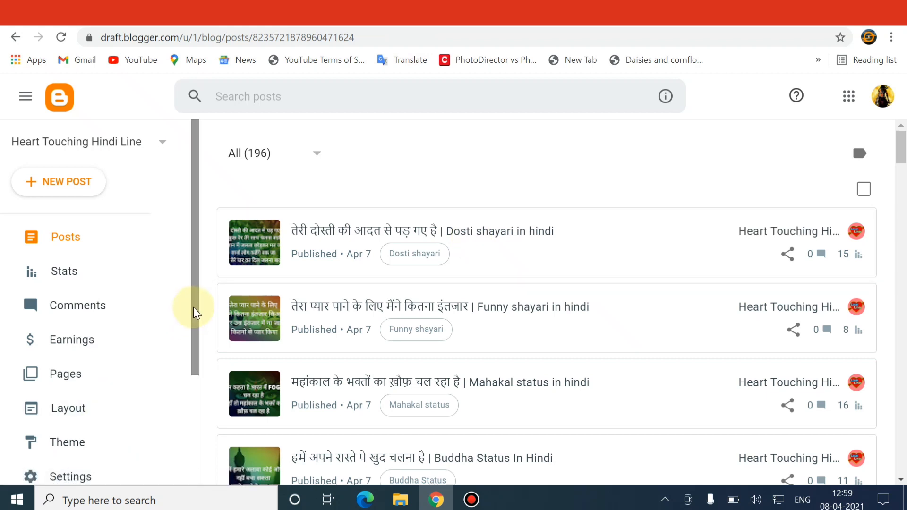
scroll(211, 385, down, 2)
scroll(212, 390, down, 1)
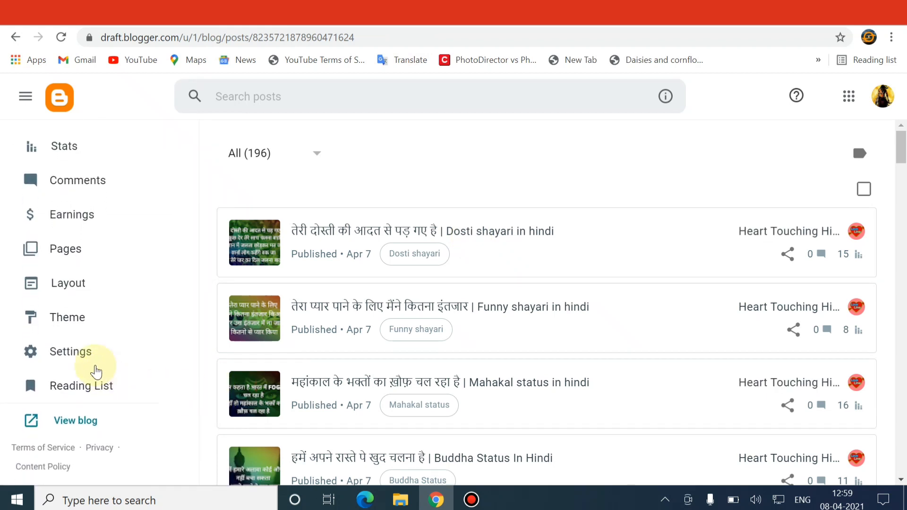
click(90, 356)
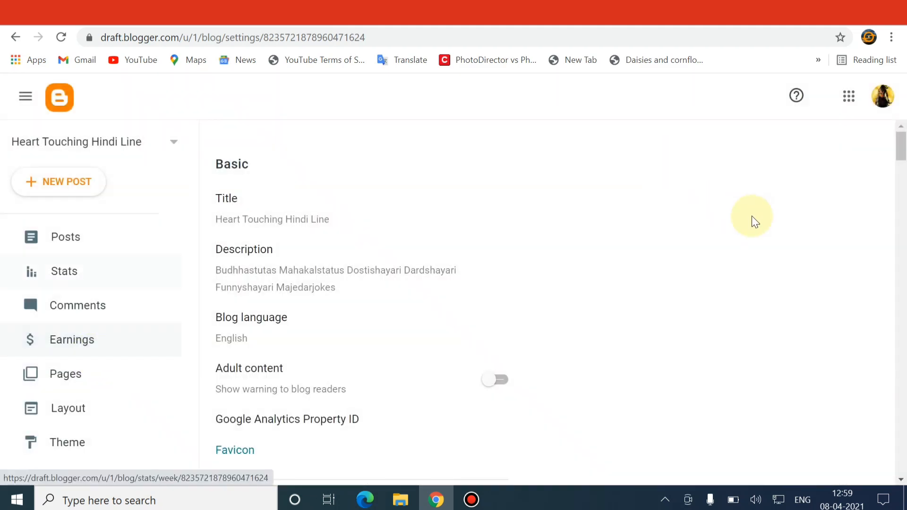
drag(903, 149, 903, 409)
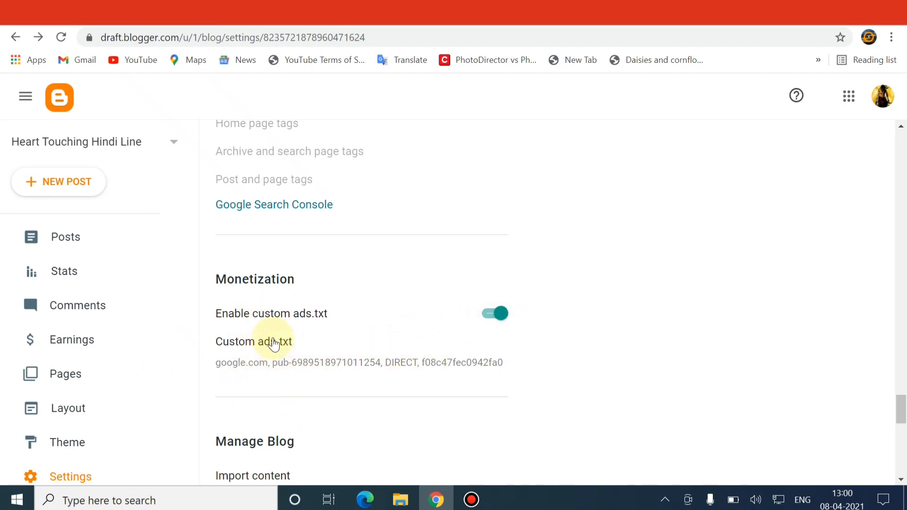
- Replace the Custom ads.txt content with the copied google.com line, save it and return to the blog's post list
click(273, 346)
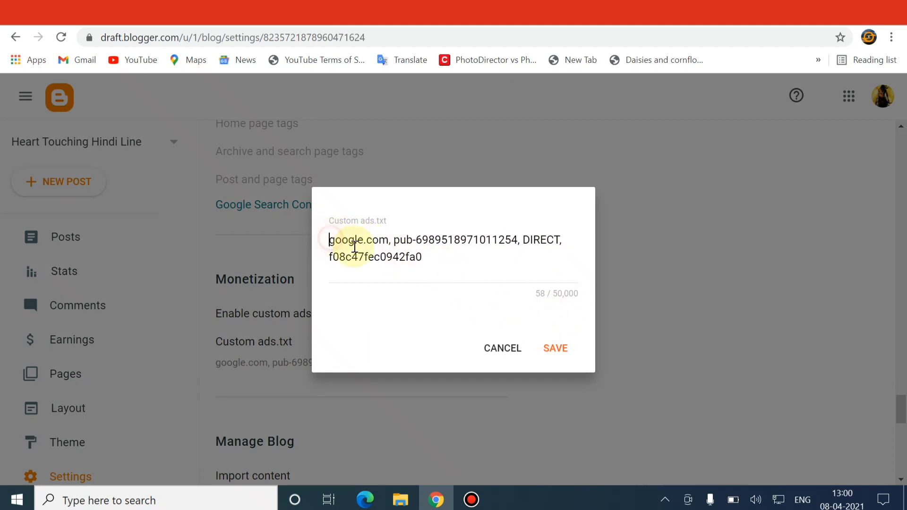
drag(354, 245, 464, 258)
key(ctrl+c)
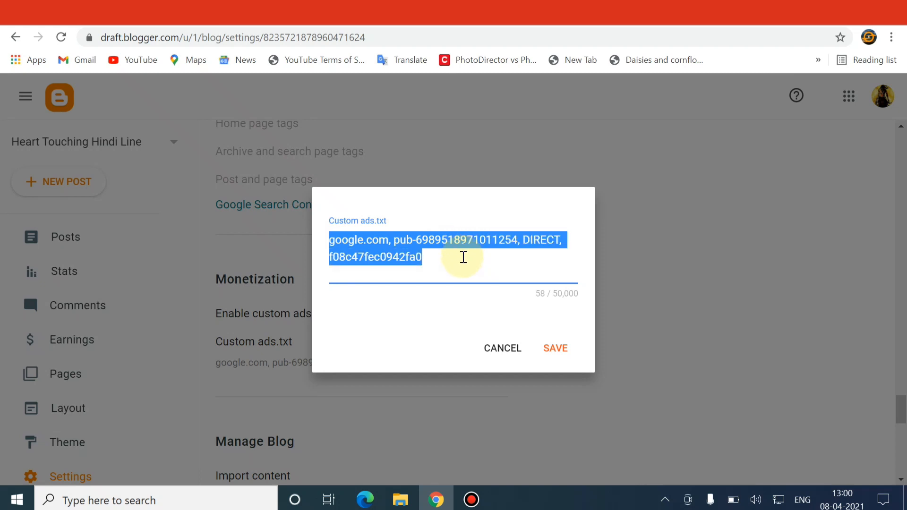
key(BackSpace)
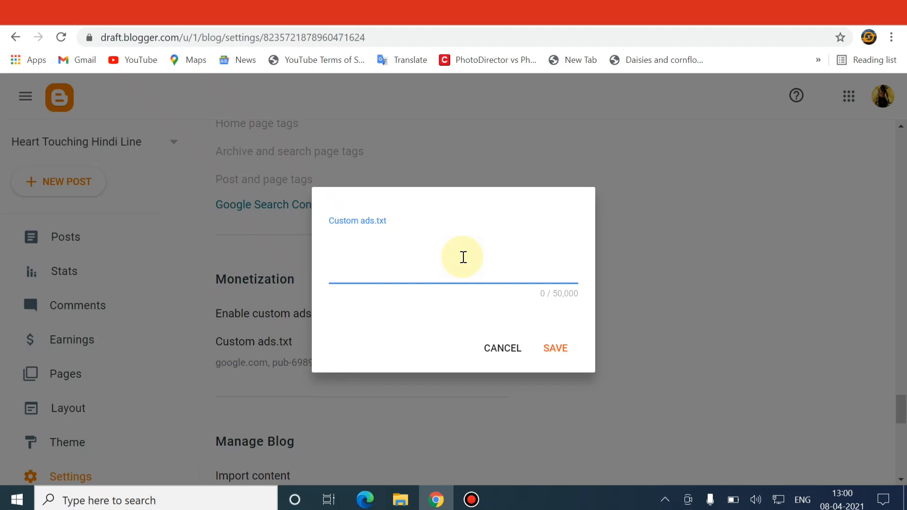
right_click(463, 257)
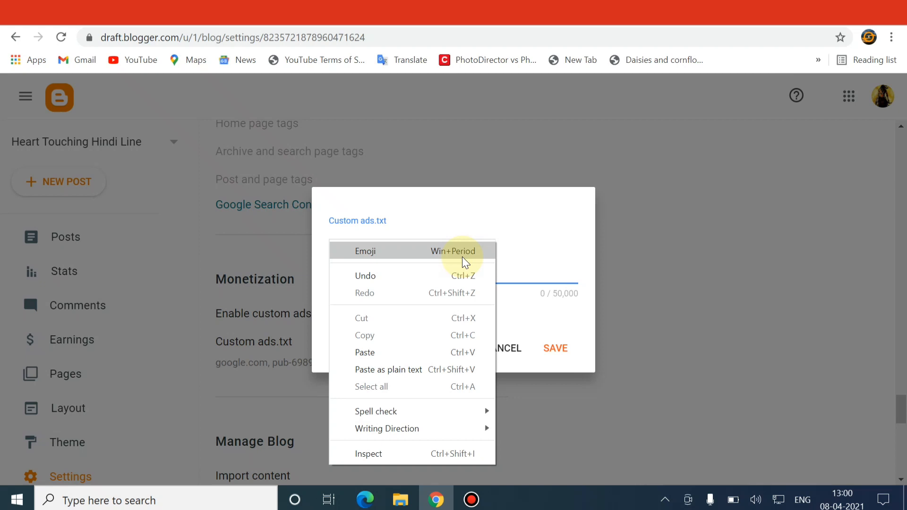
click(373, 354)
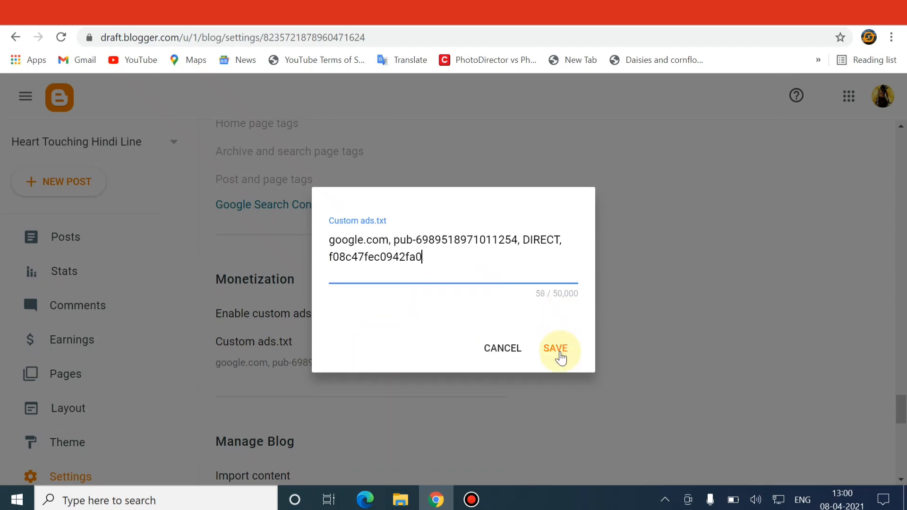
click(559, 349)
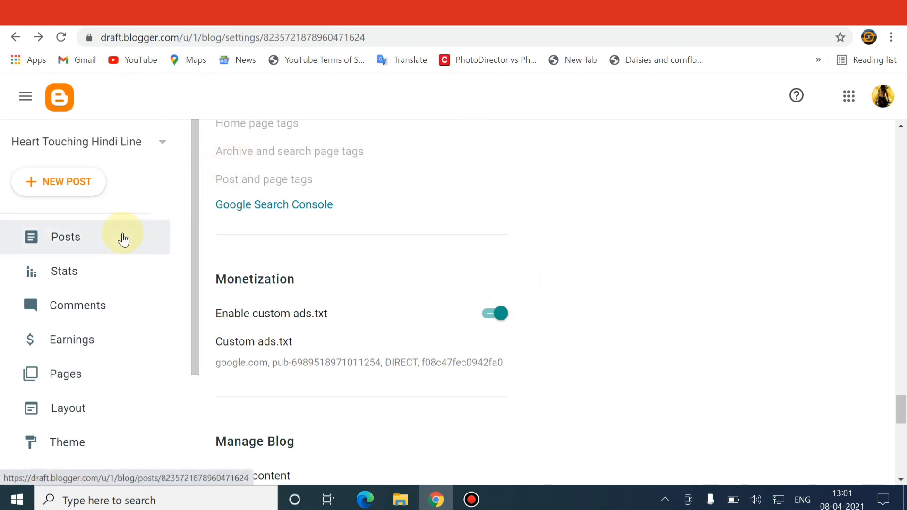
click(124, 238)
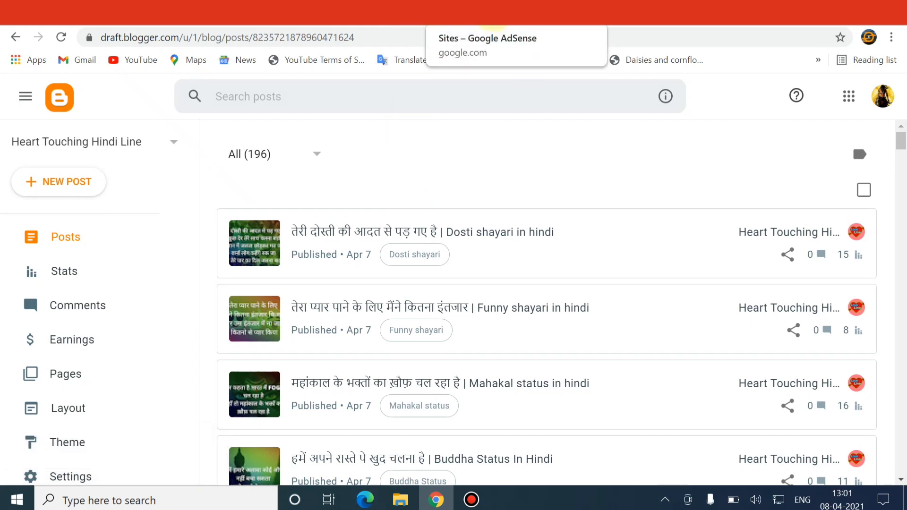
- Switch to AdSense and copy the Auto ads code snippet from the Ads overview
click(492, 14)
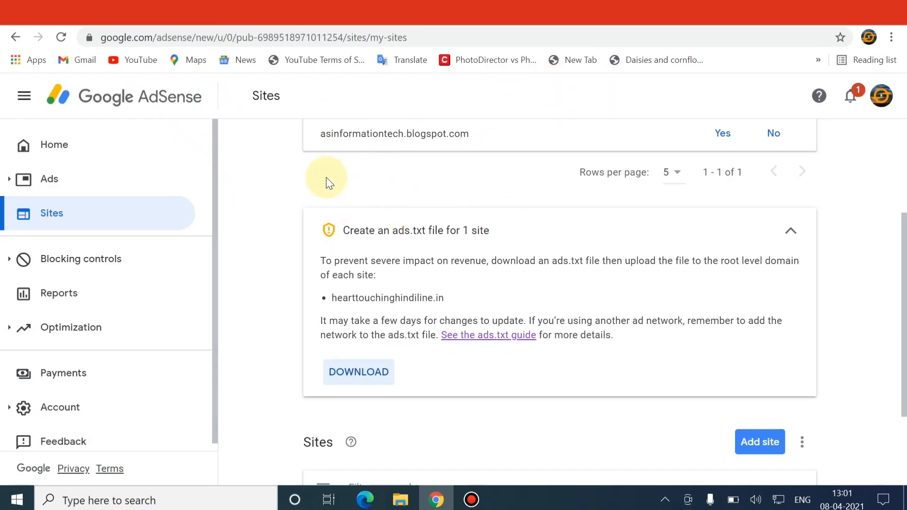
click(68, 181)
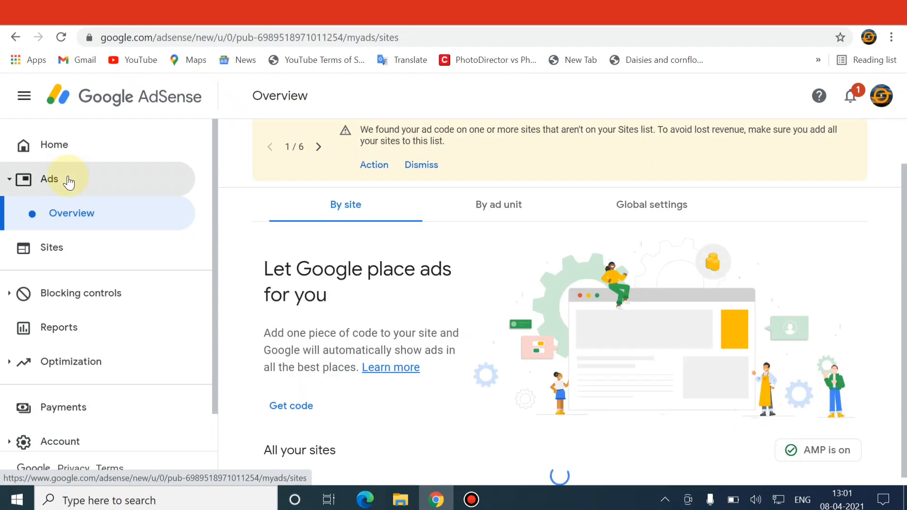
scroll(341, 284, down, 2)
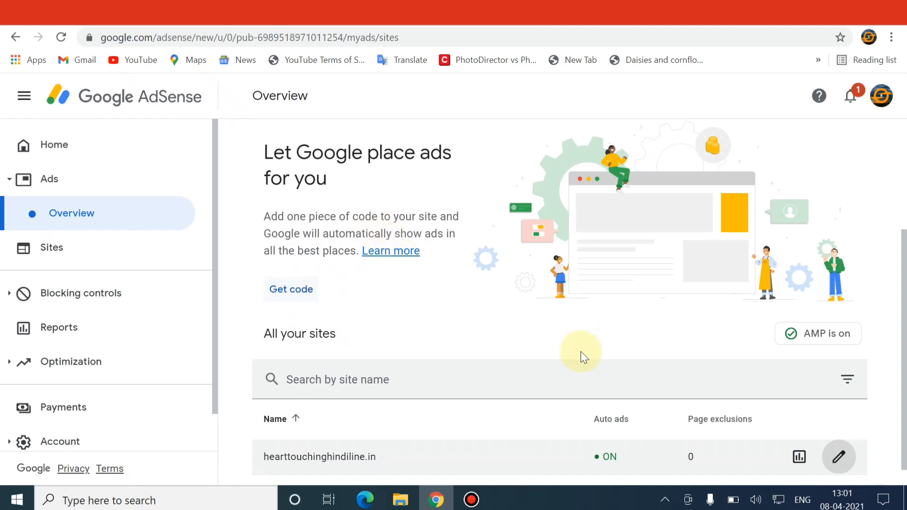
click(289, 298)
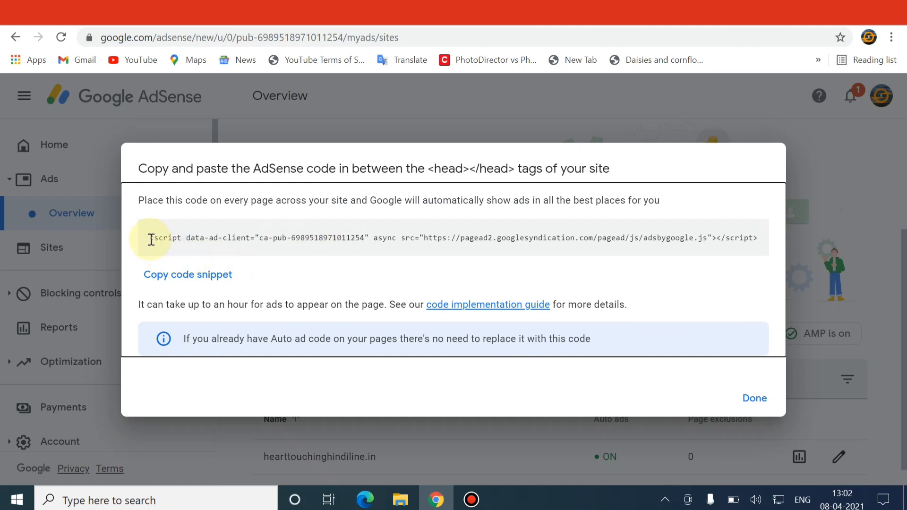
drag(150, 239, 768, 236)
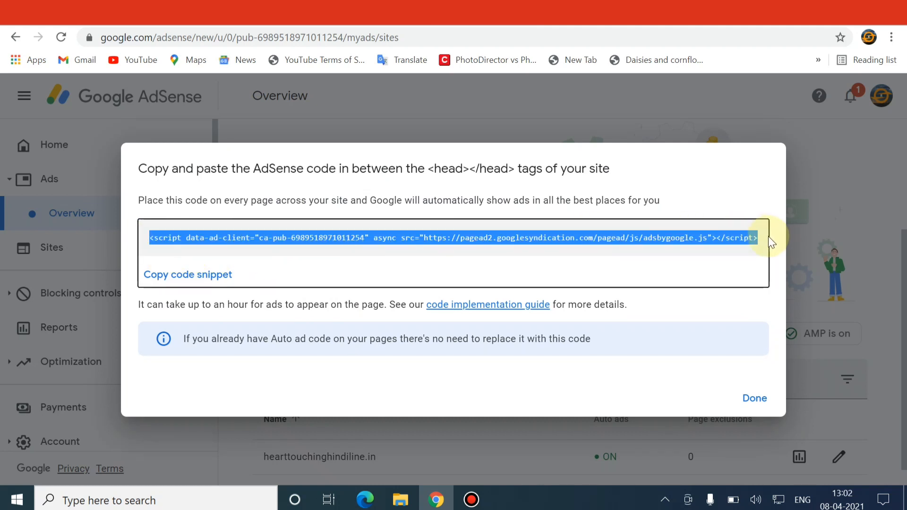
click(182, 279)
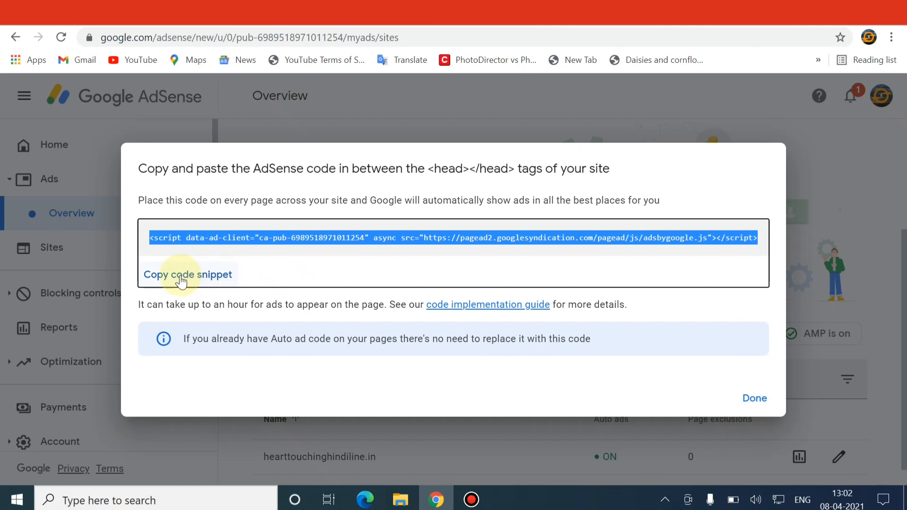
click(216, 279)
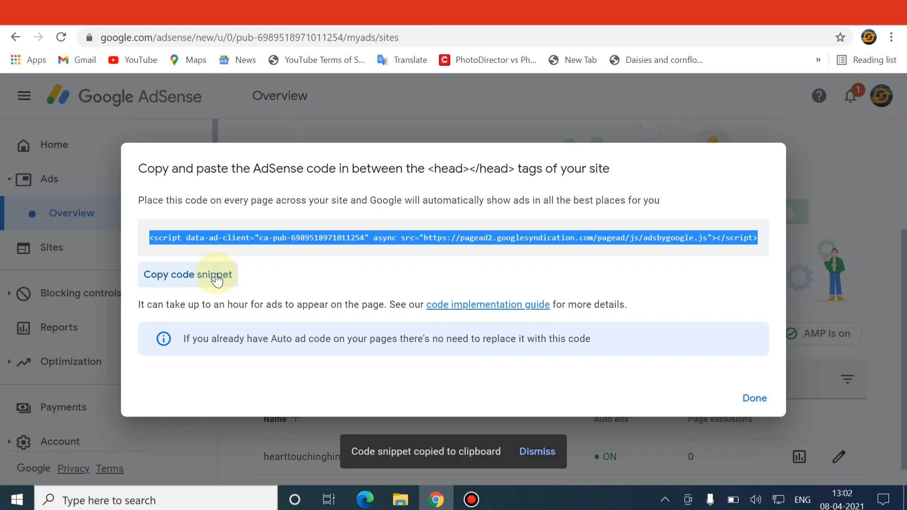
- Switch back to Blogger and open the Theme page of the Heart Touching Hindi Line blog
click(248, 19)
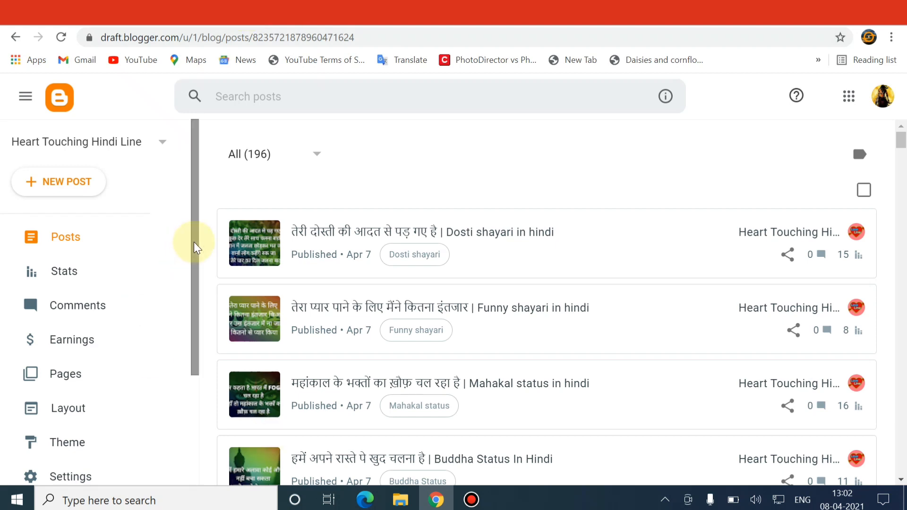
drag(194, 242, 191, 348)
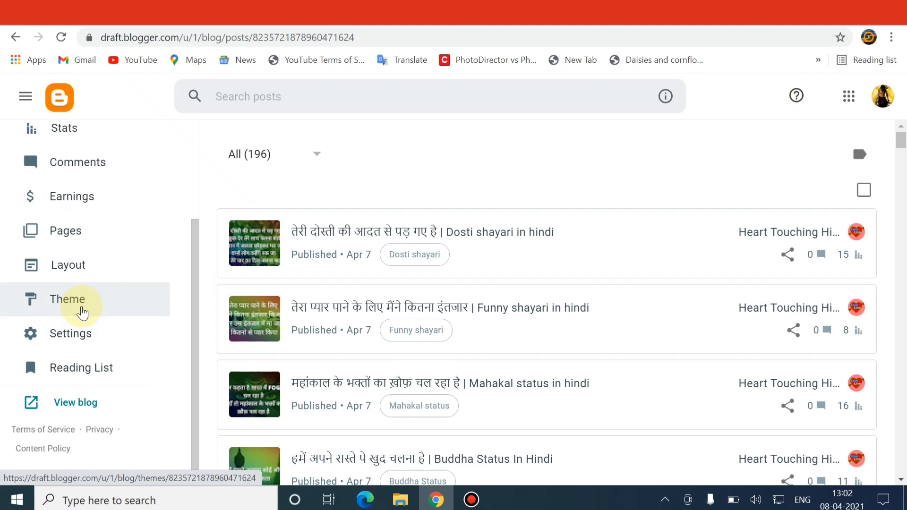
click(81, 308)
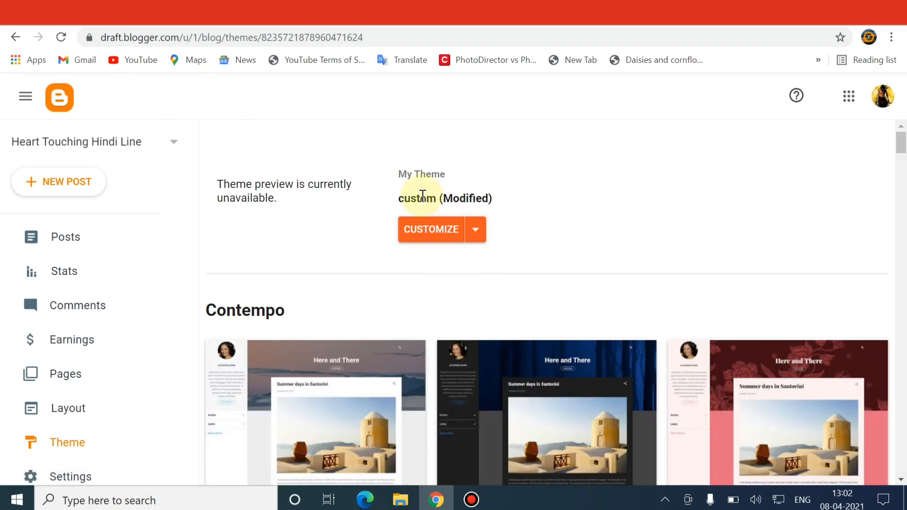
- Open the theme's HTML for editing and delete the existing adsbygoogle script line directly below the opening head tag
click(476, 233)
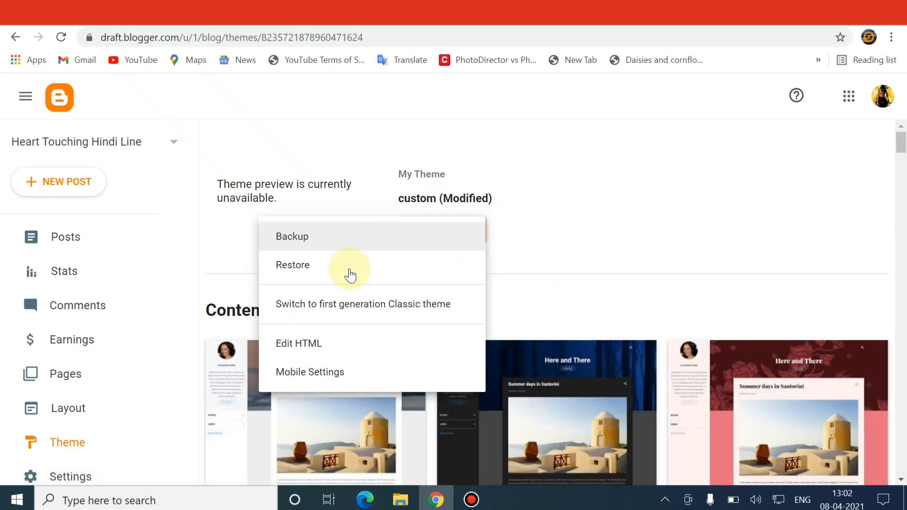
click(297, 350)
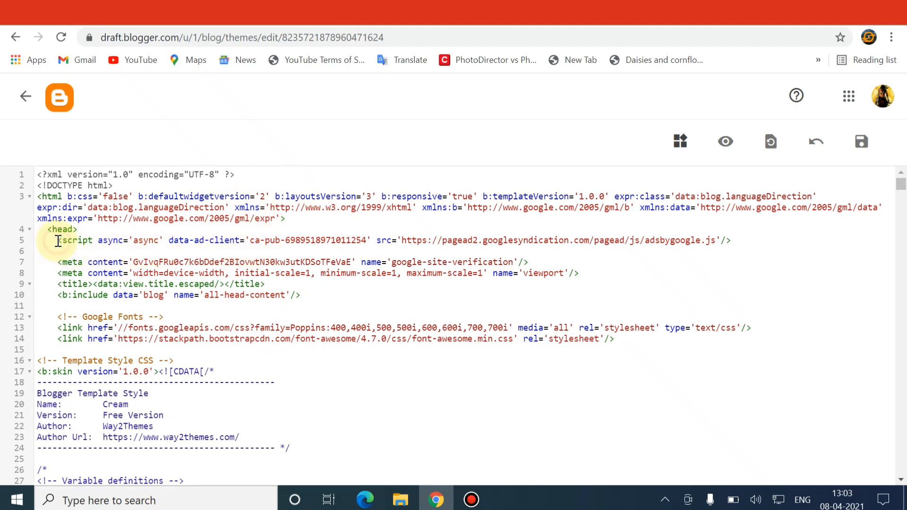
drag(58, 241, 580, 238)
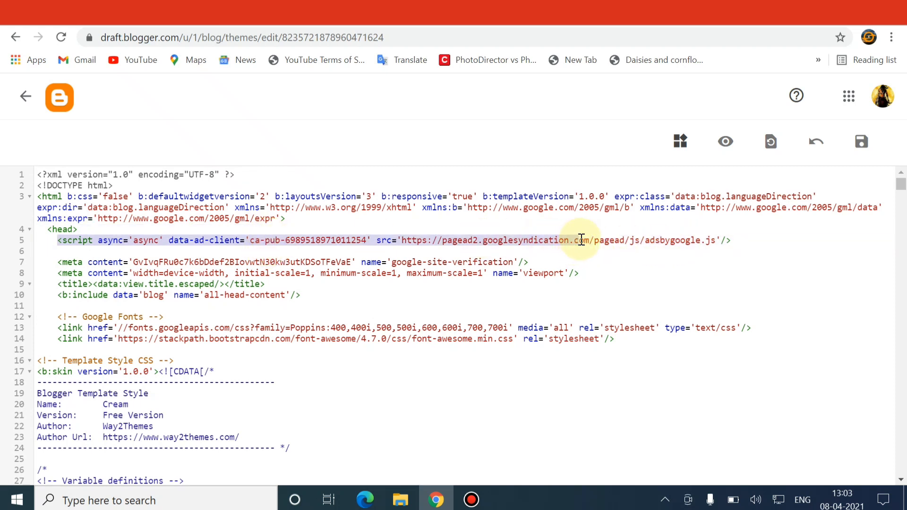
click(51, 243)
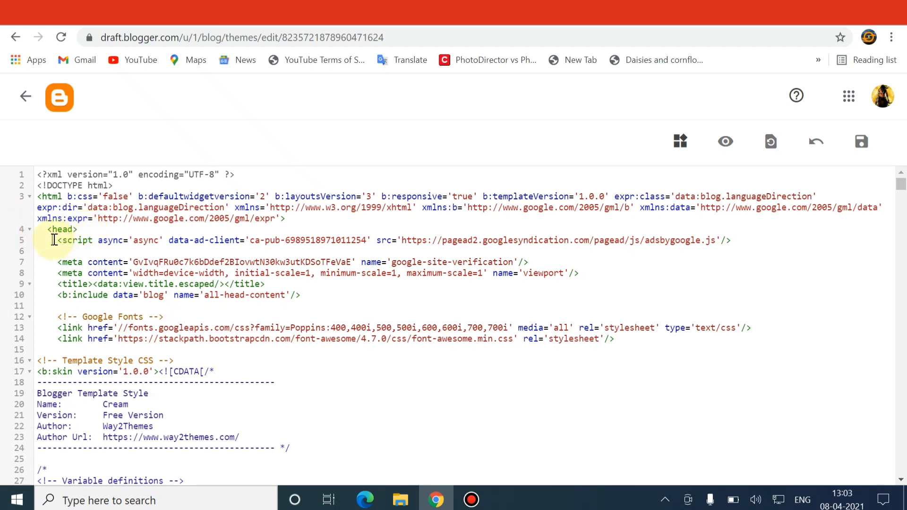
drag(51, 241, 745, 238)
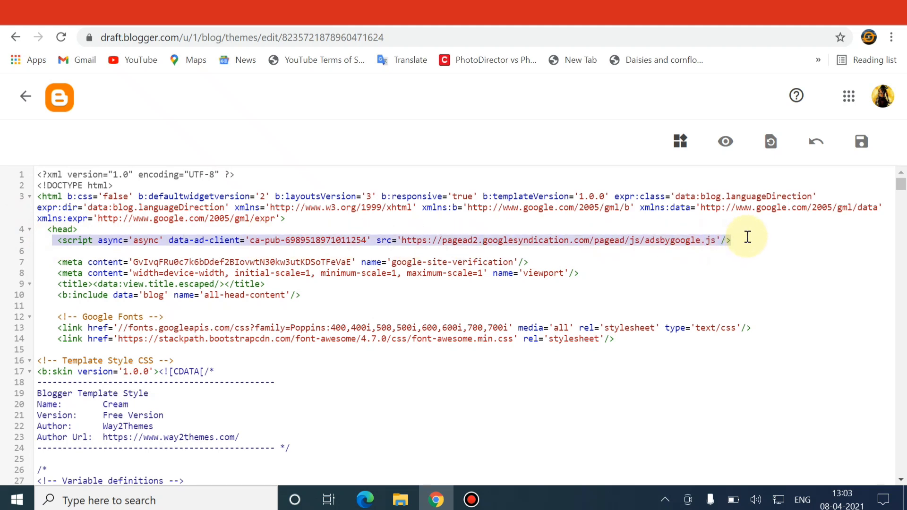
key(Delete)
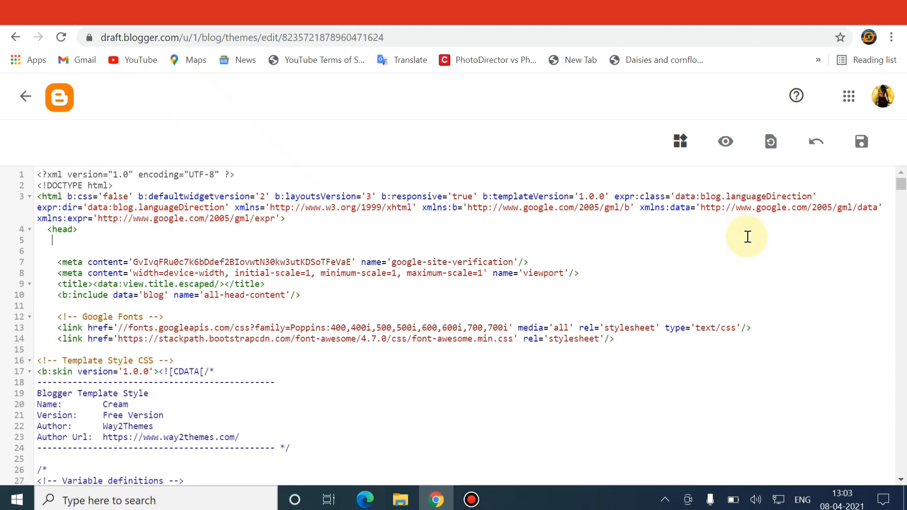
- Paste the copied Auto ads code into the emptied line below the head tag, save the theme and return to the blog's post list
right_click(70, 243)
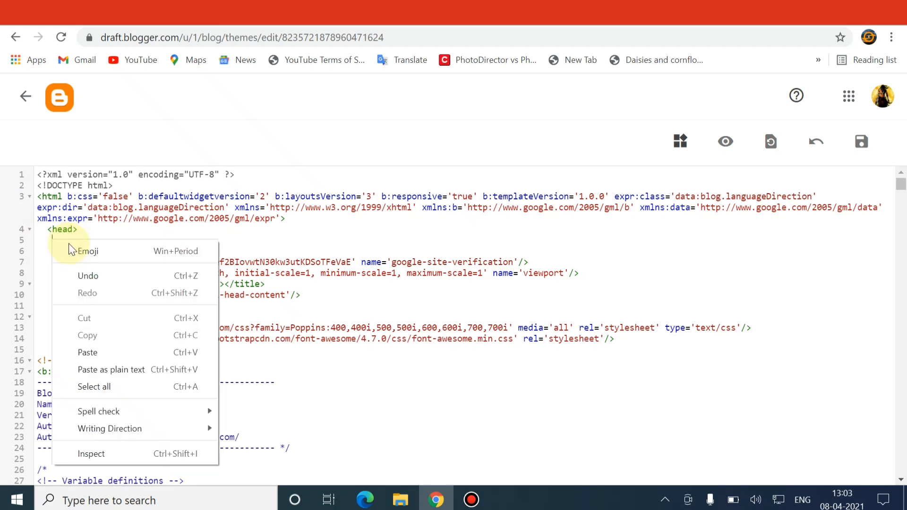
click(90, 351)
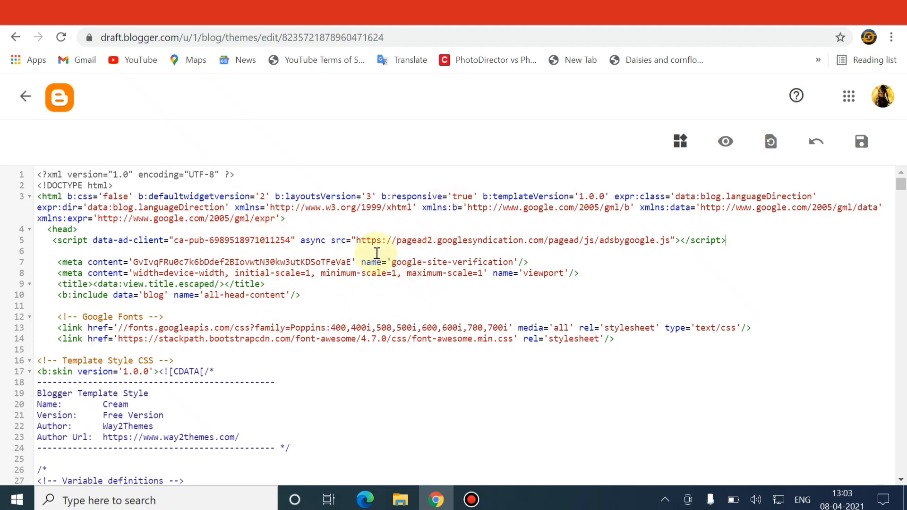
click(862, 143)
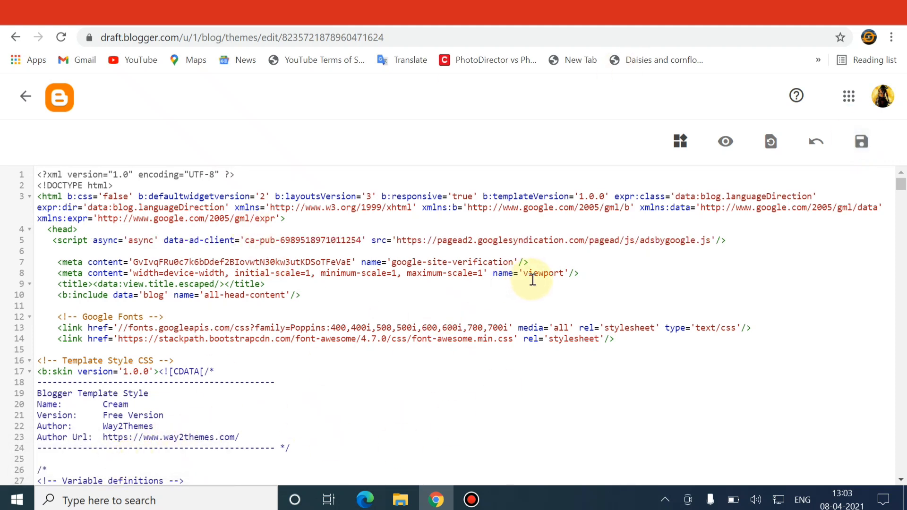
click(26, 97)
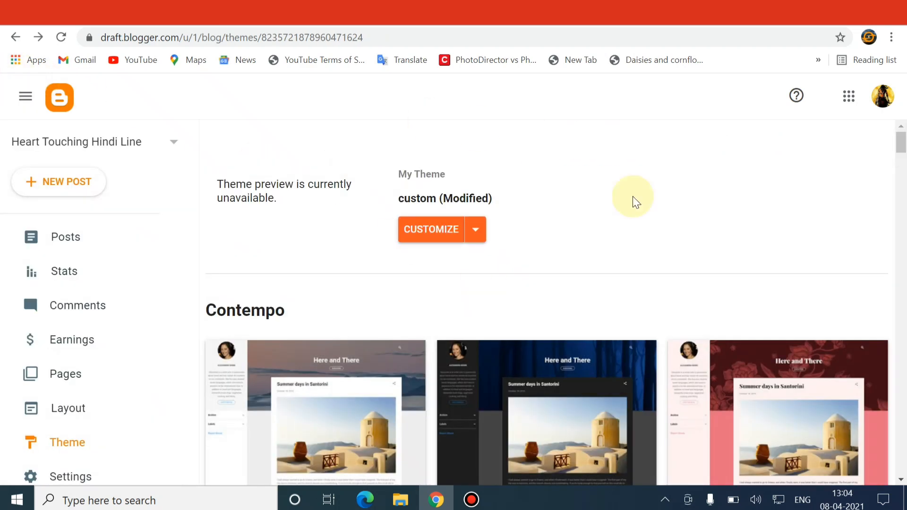
click(50, 245)
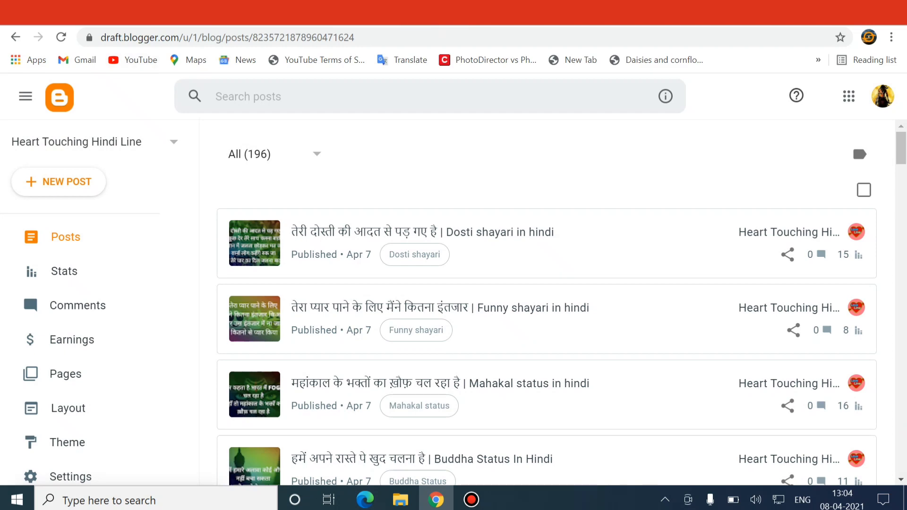
- Switch to the live hearttouchinghindiline.in site and examine its homepage from the header down to the footer's contact form
click(383, 11)
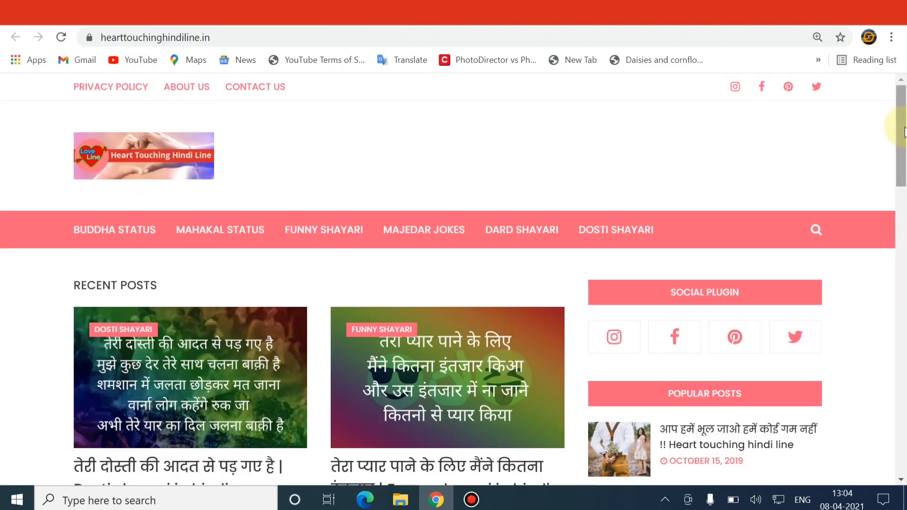
drag(905, 128, 905, 447)
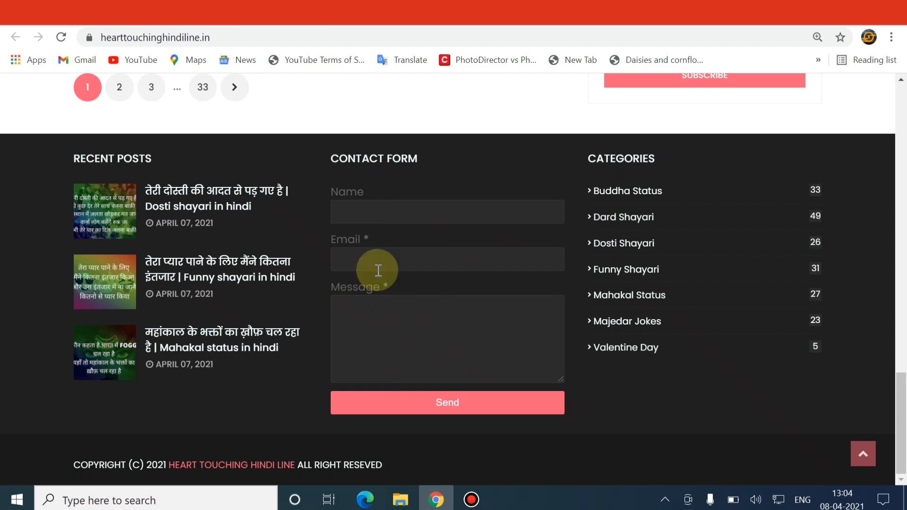
click(899, 101)
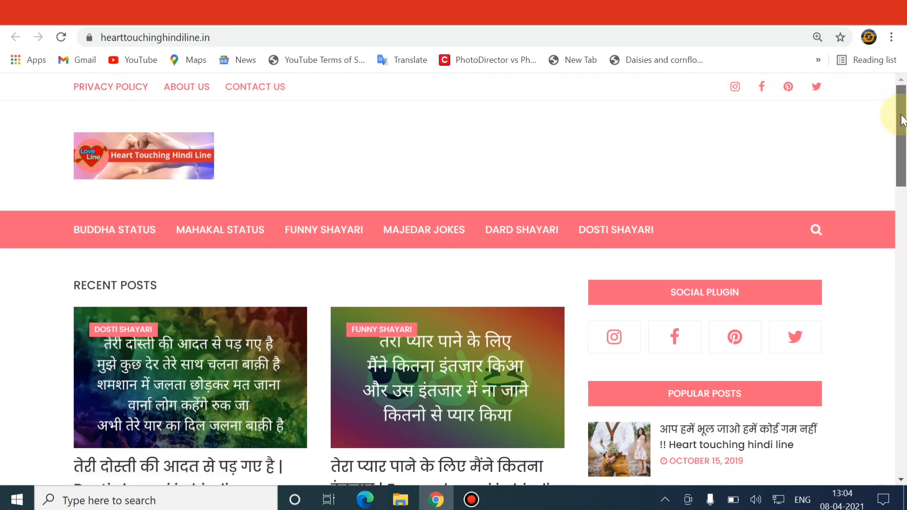
drag(901, 114, 905, 333)
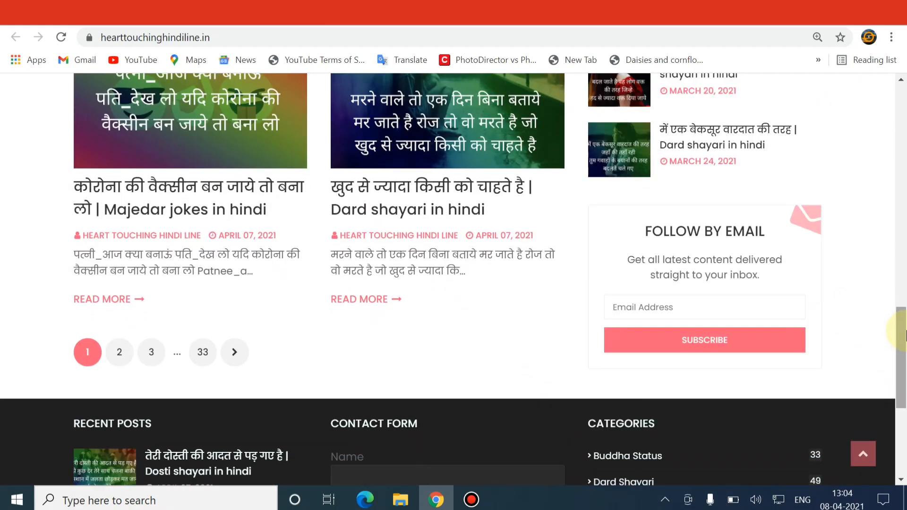
scroll(462, 205, down, 5)
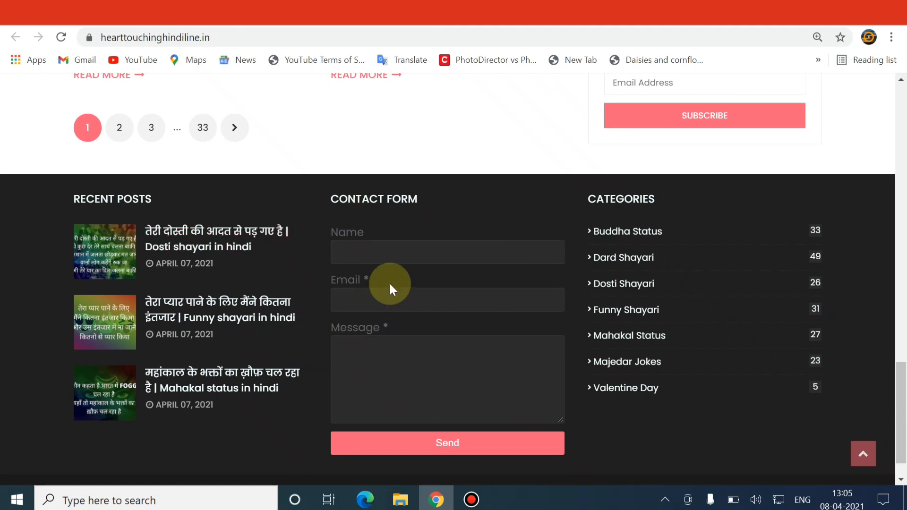
click(903, 148)
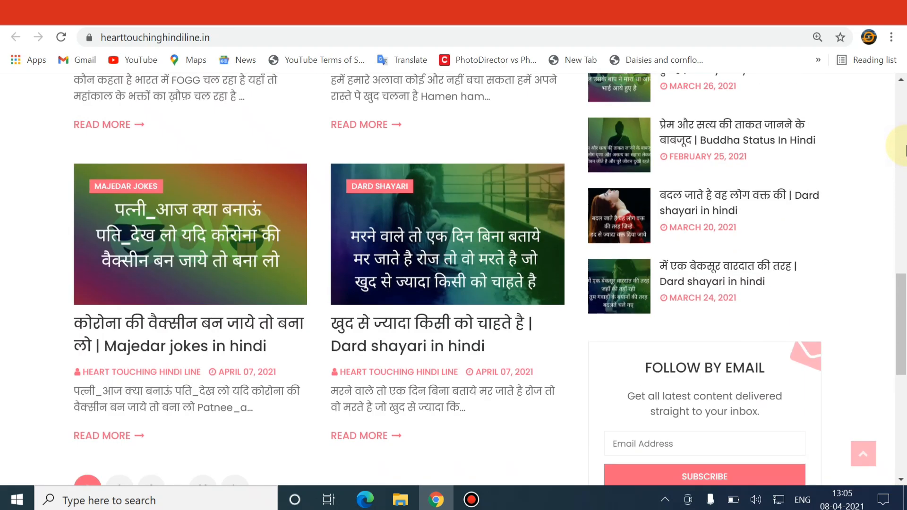
click(902, 149)
click(902, 149)
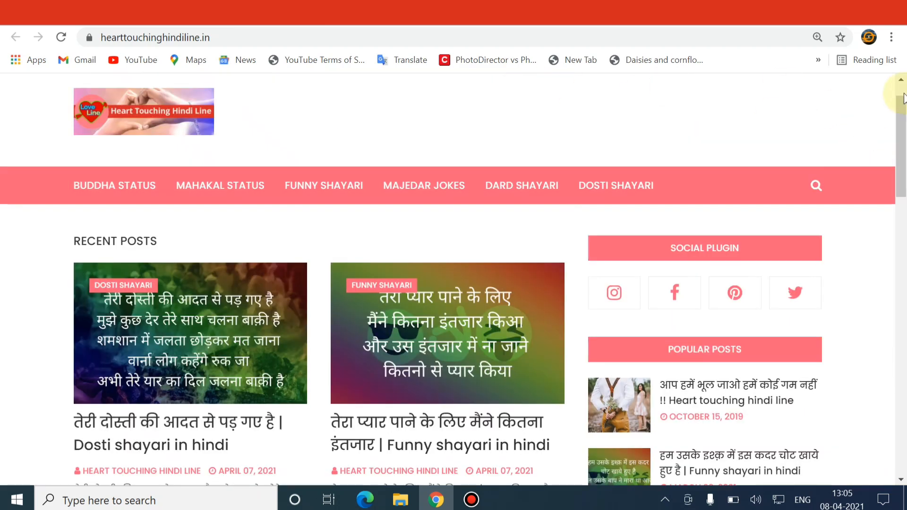
click(905, 78)
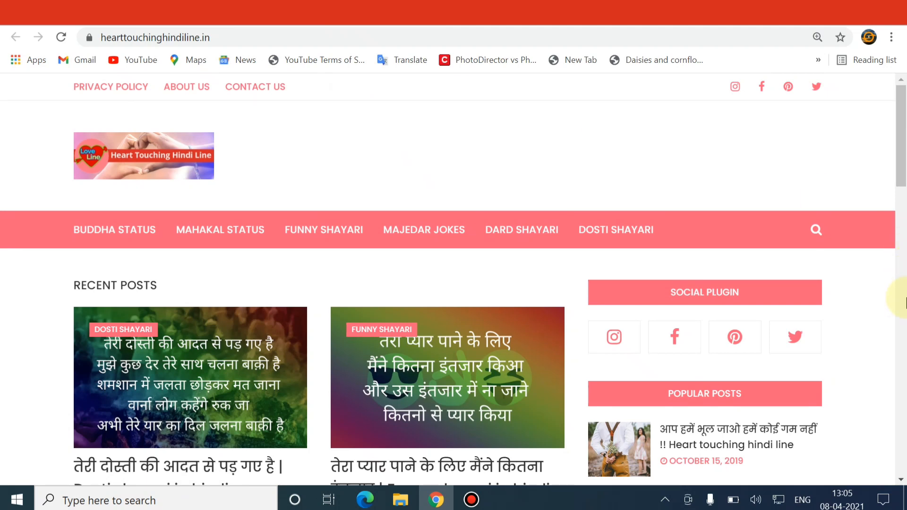
scroll(905, 300, down, 6)
drag(905, 213, 904, 412)
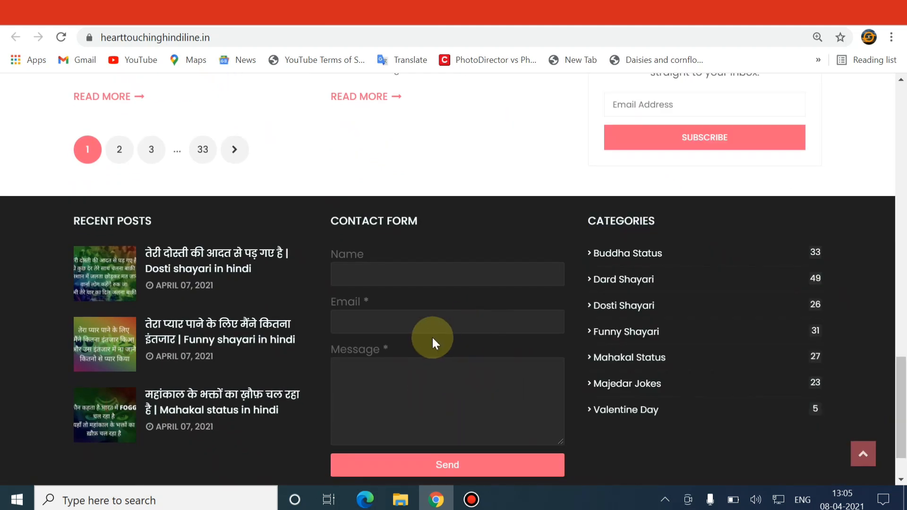
- Switch back to Blogger and remove the Contact Form gadget from Section (Center) in the blog's layout
click(268, 24)
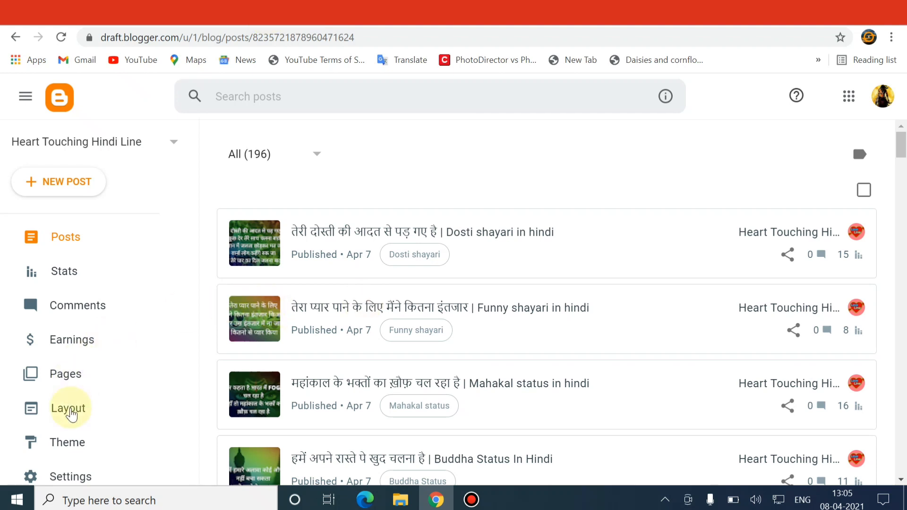
click(72, 416)
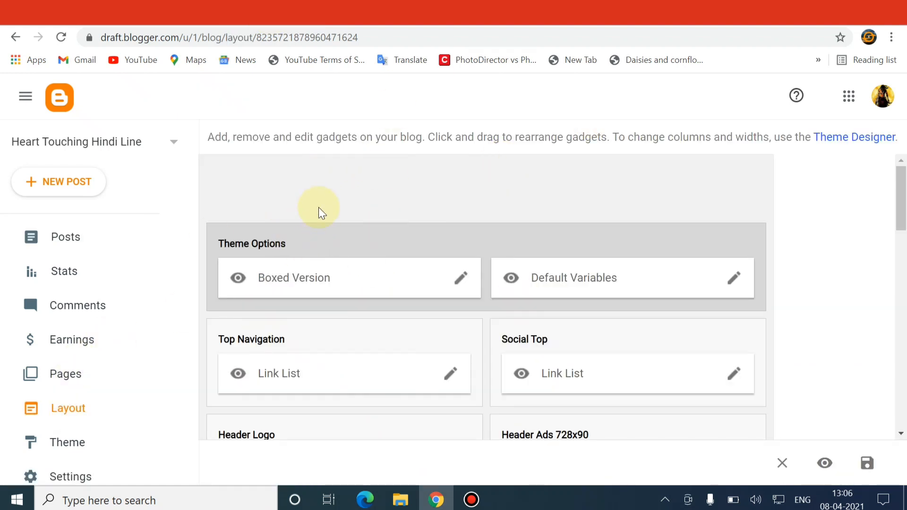
drag(904, 206, 903, 437)
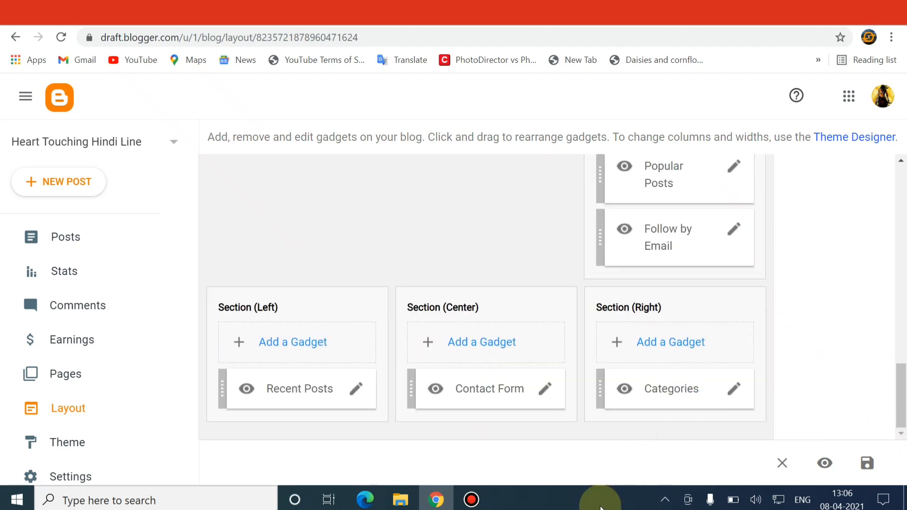
click(543, 396)
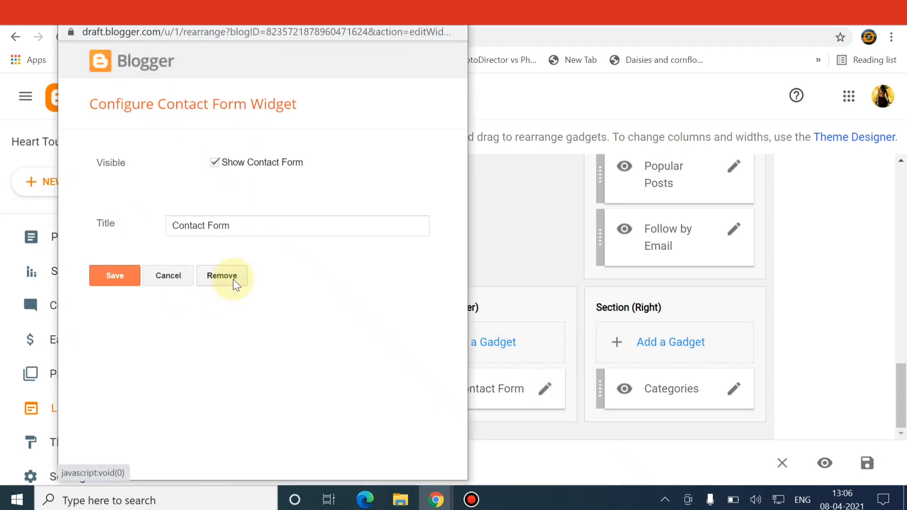
click(233, 279)
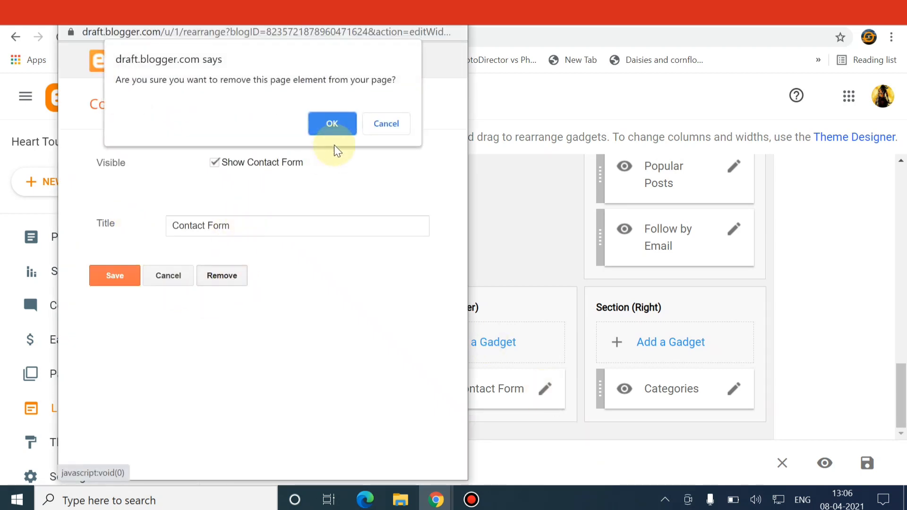
click(334, 125)
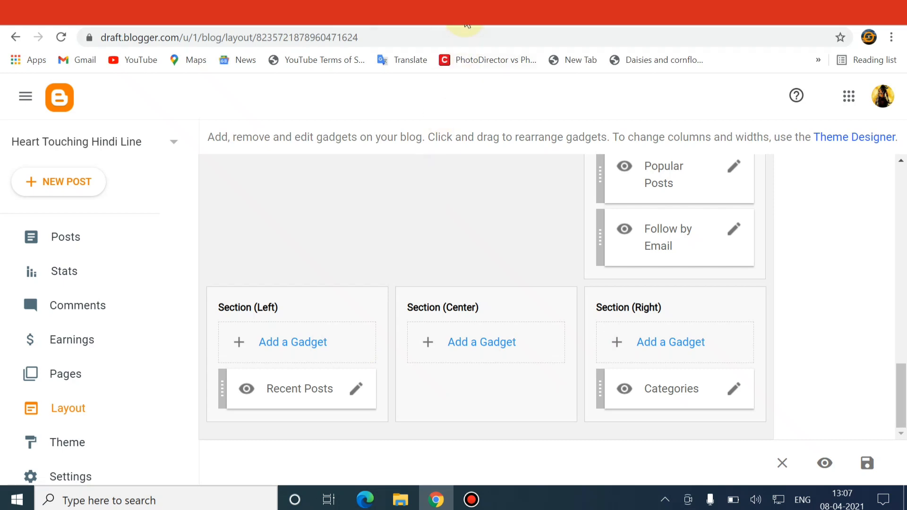
- Switch to AdSense, close the code snippet dialog and open the ad settings for hearttouchinghindiline.in
click(467, 25)
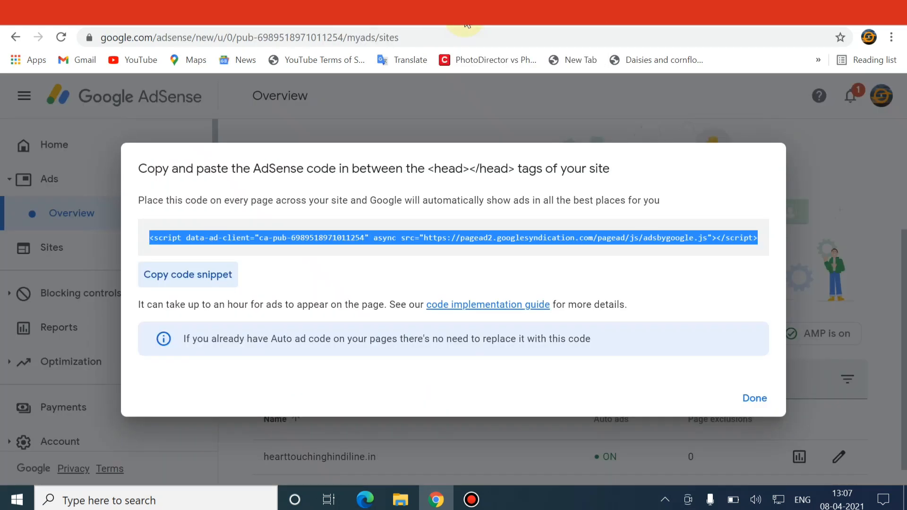
click(756, 397)
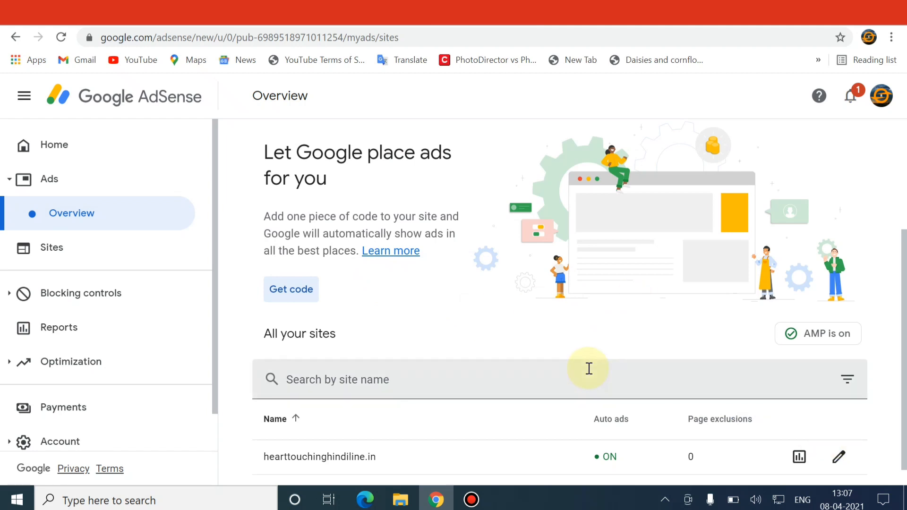
click(837, 459)
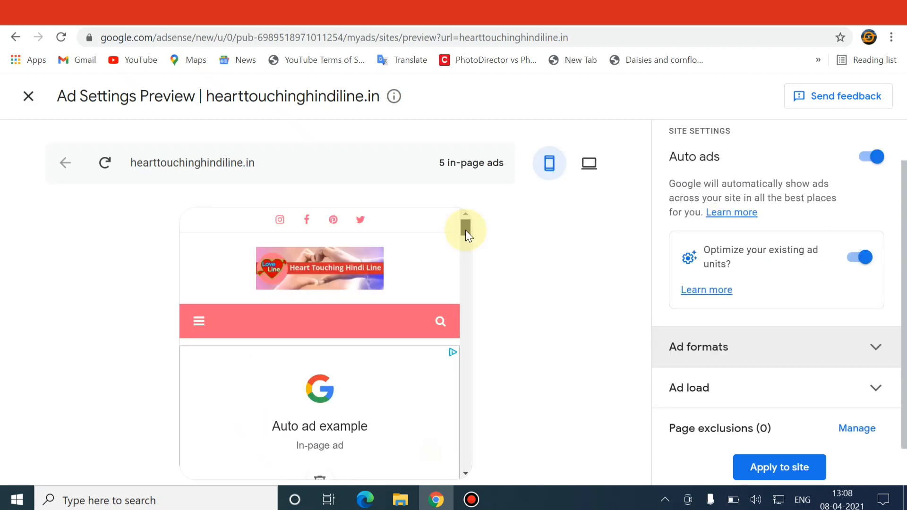
- Look through the site's mobile ad preview and remove the in-page ad between the header menu and Recent Posts
drag(466, 231, 552, 435)
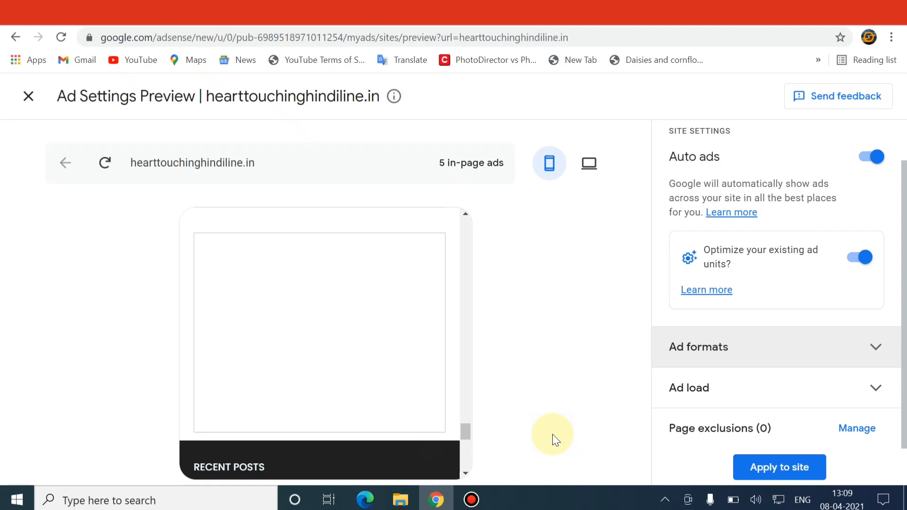
drag(466, 427, 460, 226)
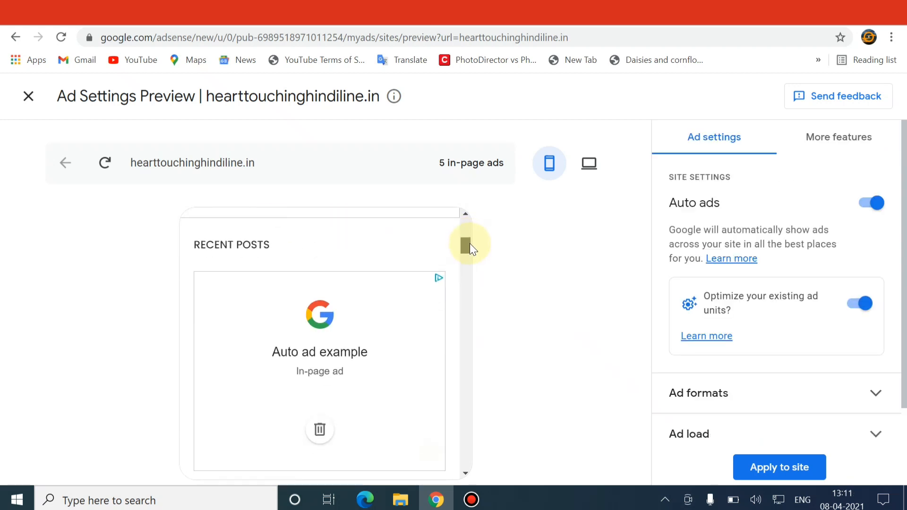
drag(470, 243, 470, 231)
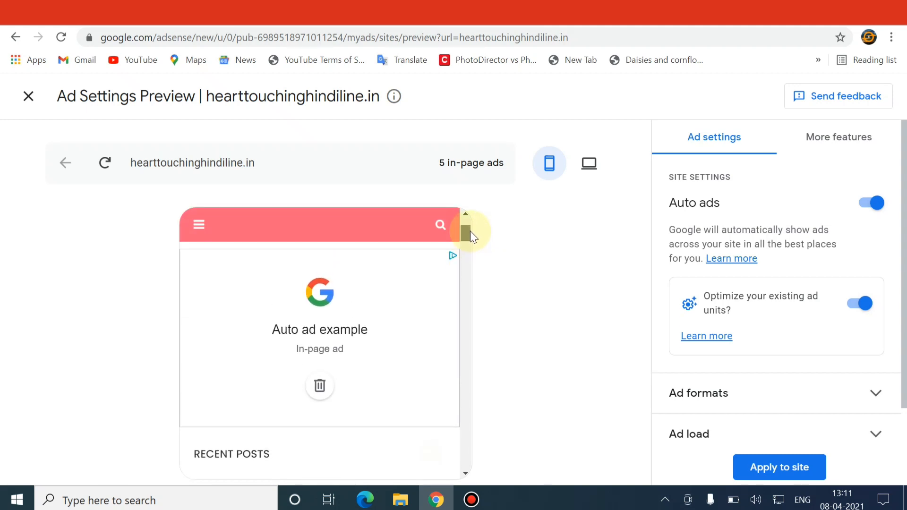
click(320, 388)
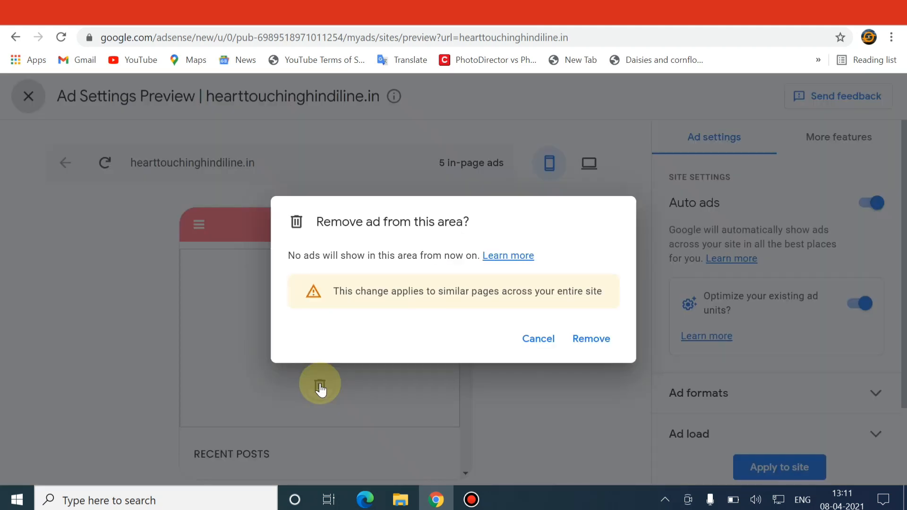
click(589, 337)
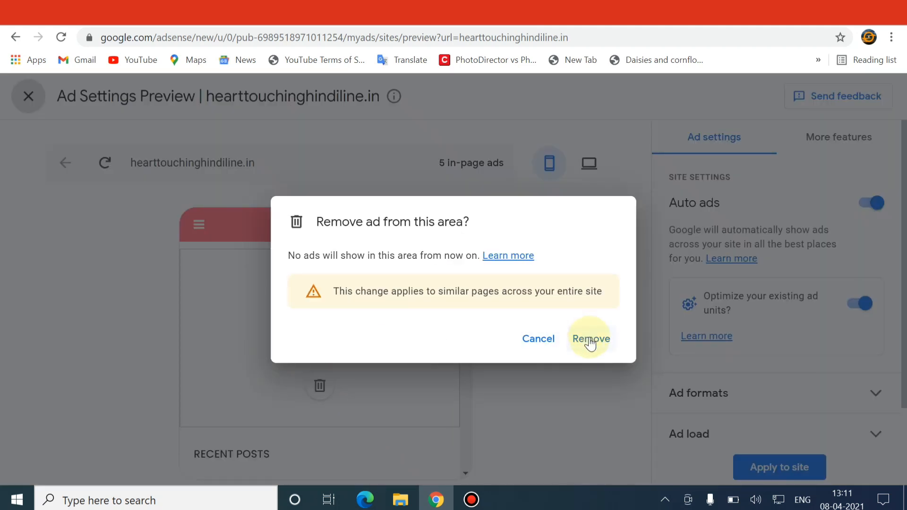
click(591, 341)
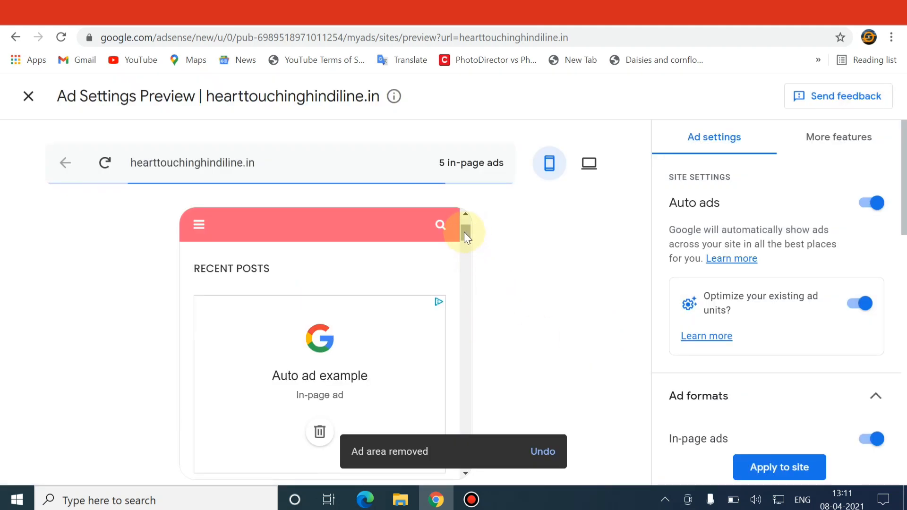
- Apply the edited ad settings to hearttouchinghindiline.in with the Apply now option and save them
mouse_move(464, 231)
mouse_down()
mouse_move(473, 249)
mouse_move(468, 230)
mouse_up()
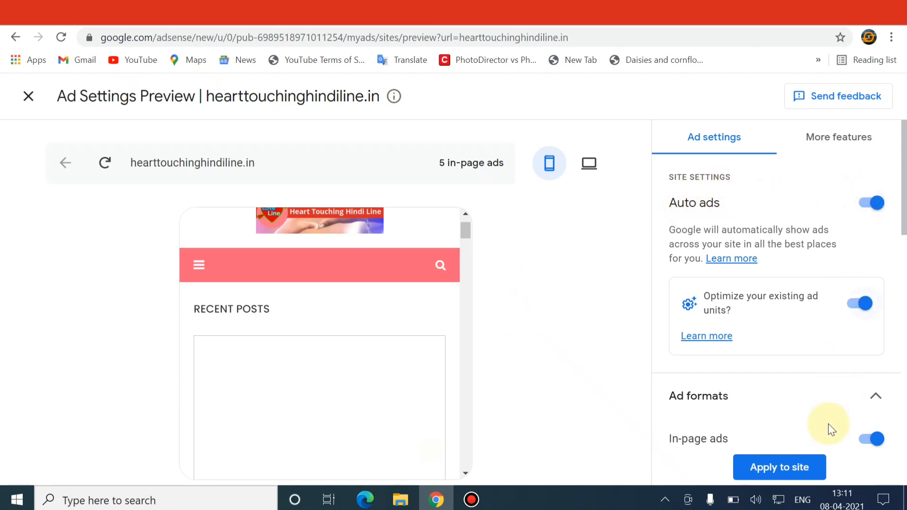
click(789, 472)
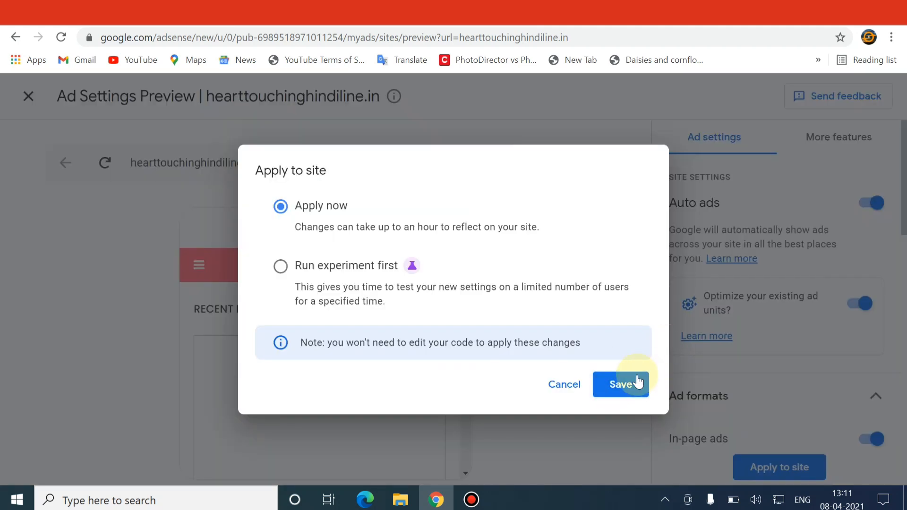
click(636, 385)
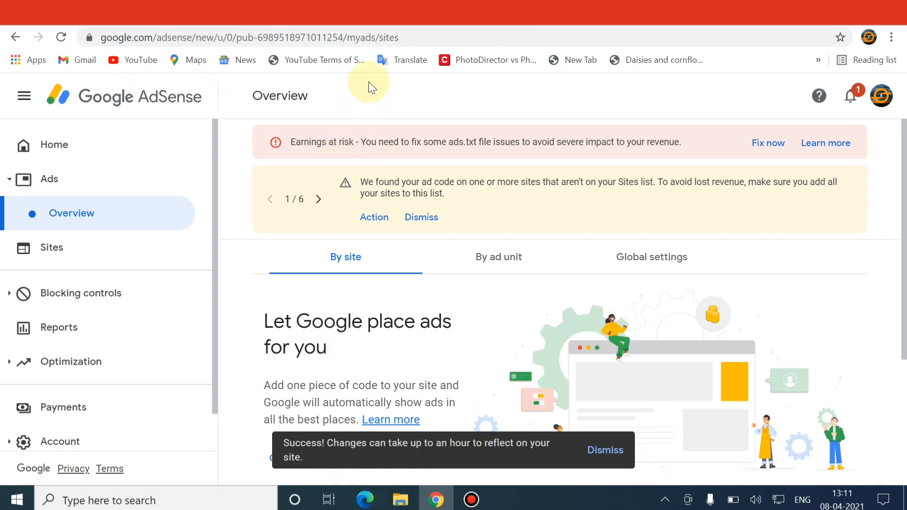
- Check the live site's homepage from footer to header, return to AdSense and close the ad settings preview
click(357, 12)
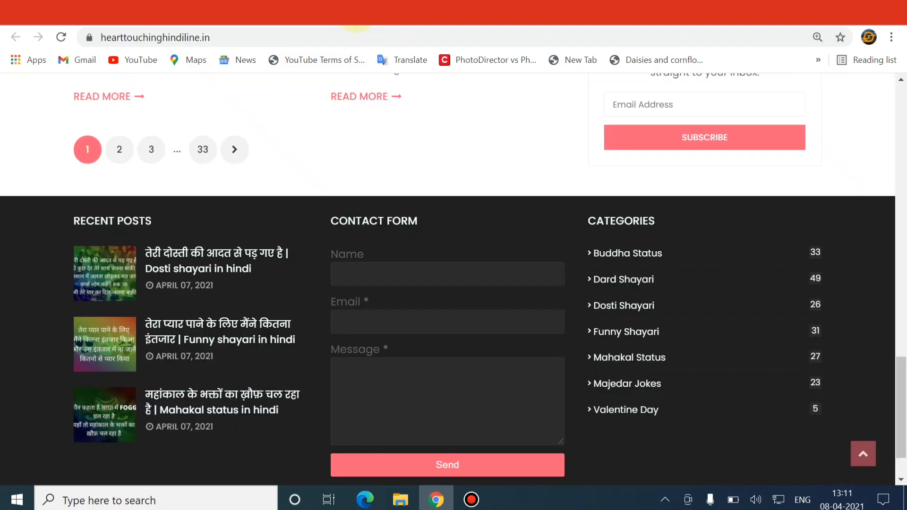
click(903, 94)
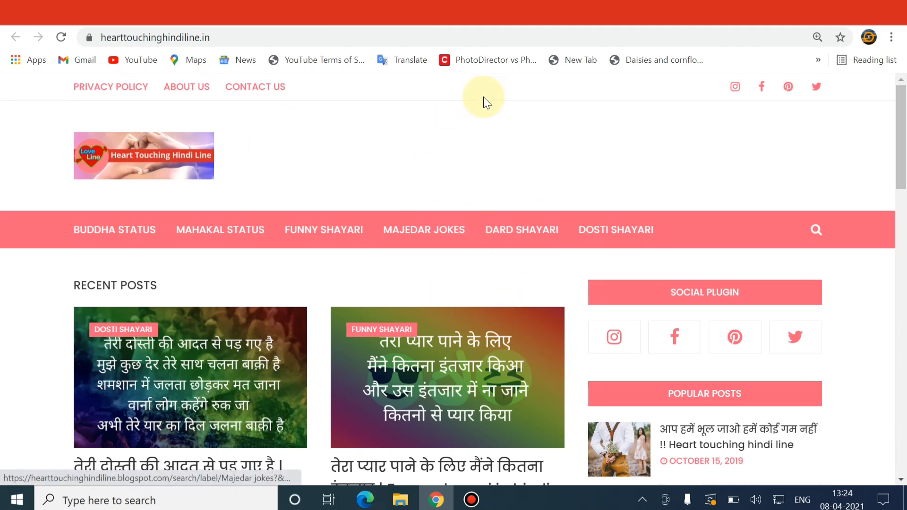
click(452, 11)
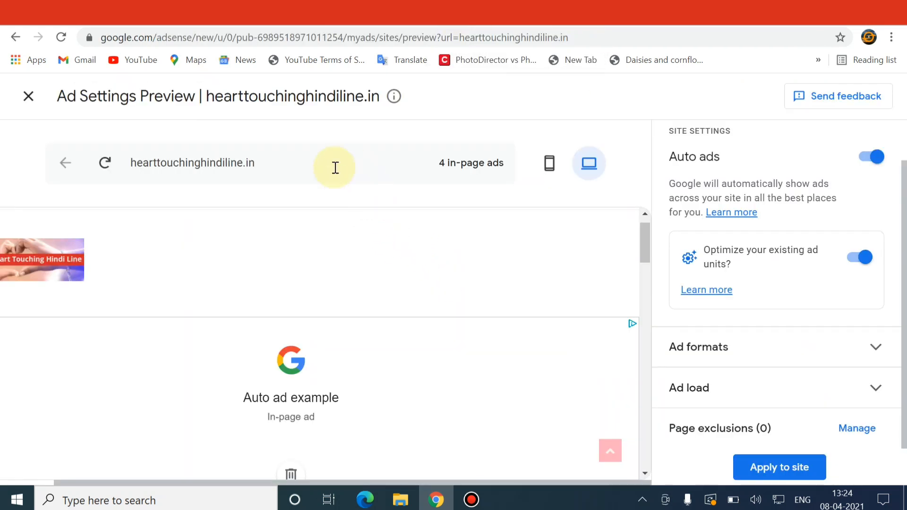
click(22, 104)
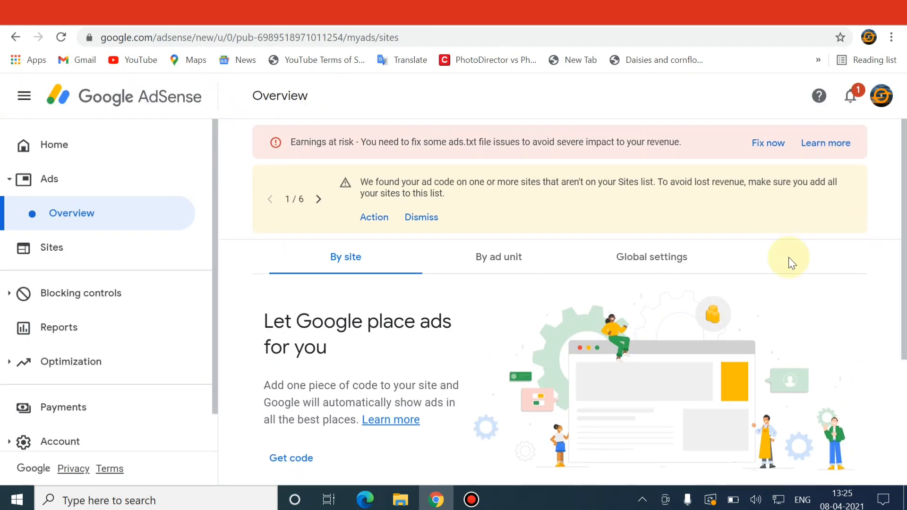
- Open the ad overview by ad unit and examine the available ad unit types and the existing ad units
click(481, 265)
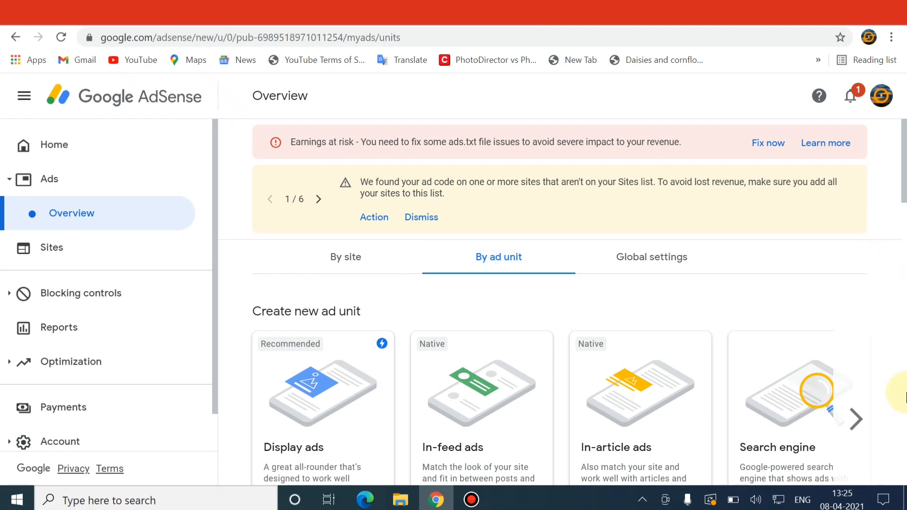
scroll(283, 472, down, 6)
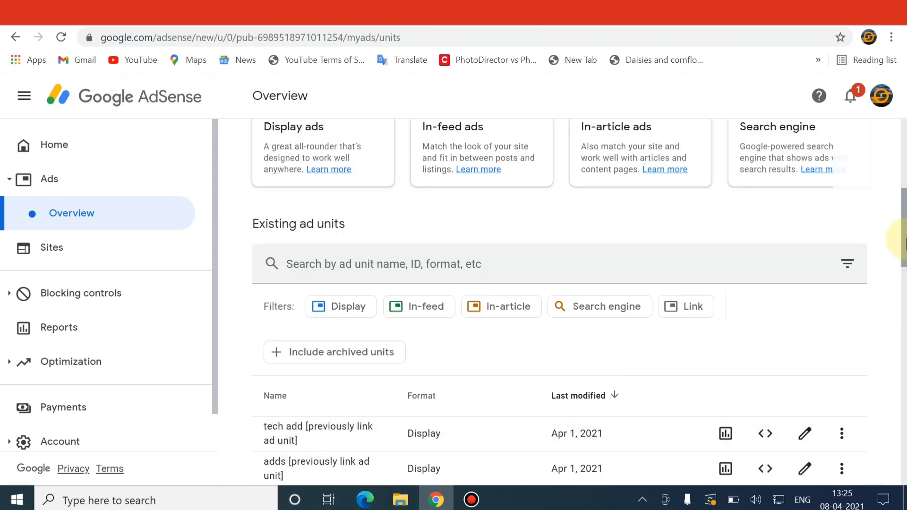
scroll(906, 293, down, 5)
drag(906, 292, 898, 250)
scroll(896, 246, up, 4)
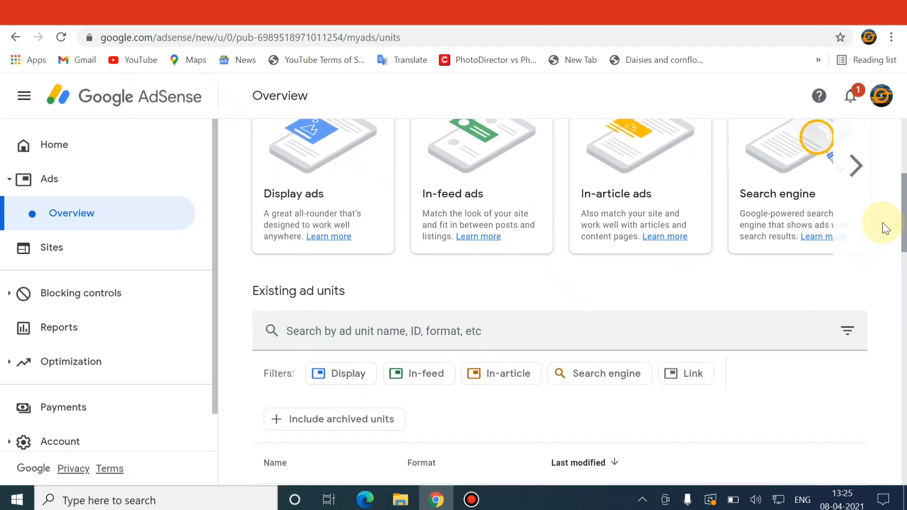
scroll(882, 220, up, 2)
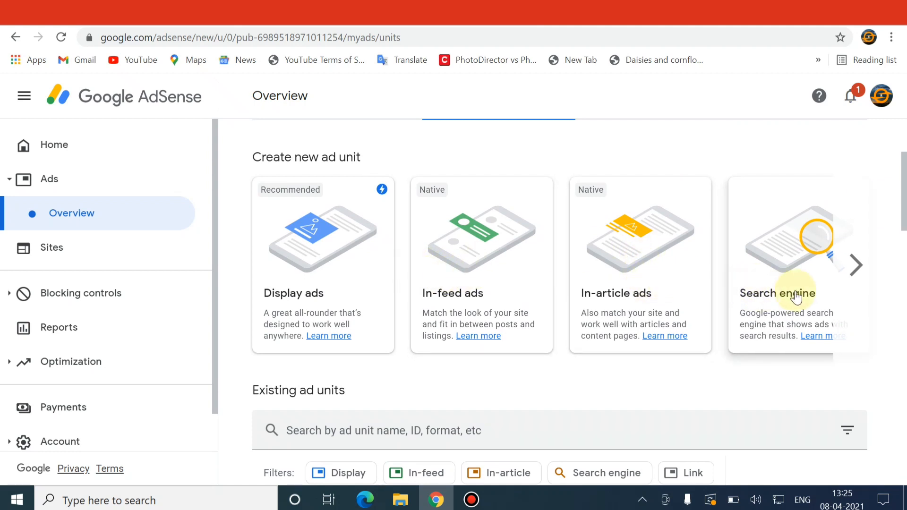
click(855, 265)
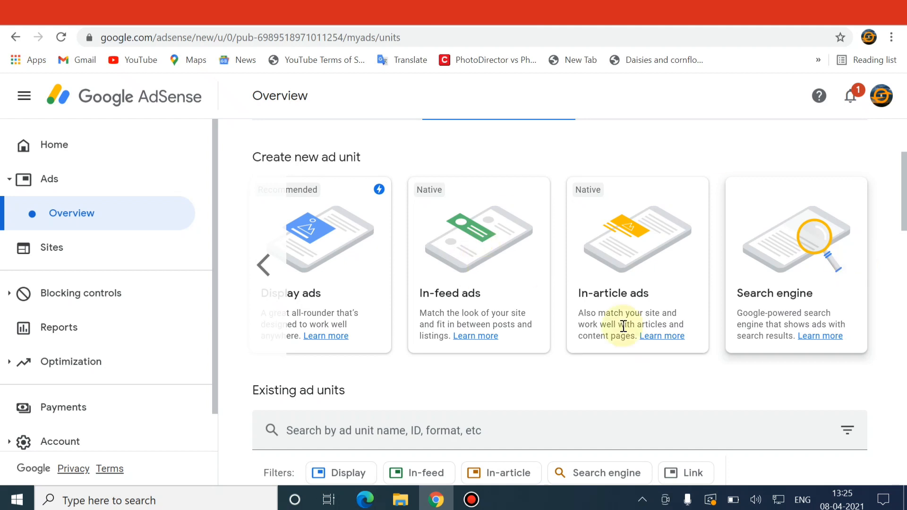
click(258, 261)
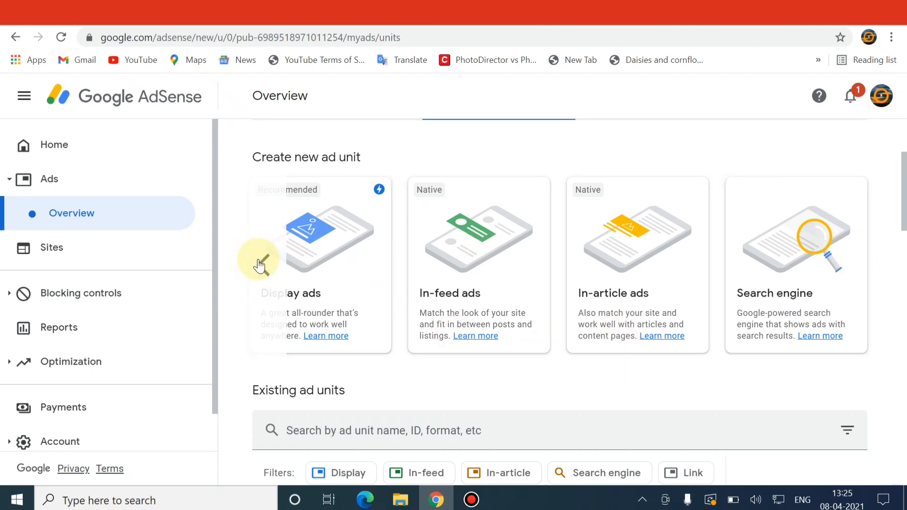
- Create a Display ads unit with the Square preview and Responsive size, entering a name for the ad unit
click(307, 255)
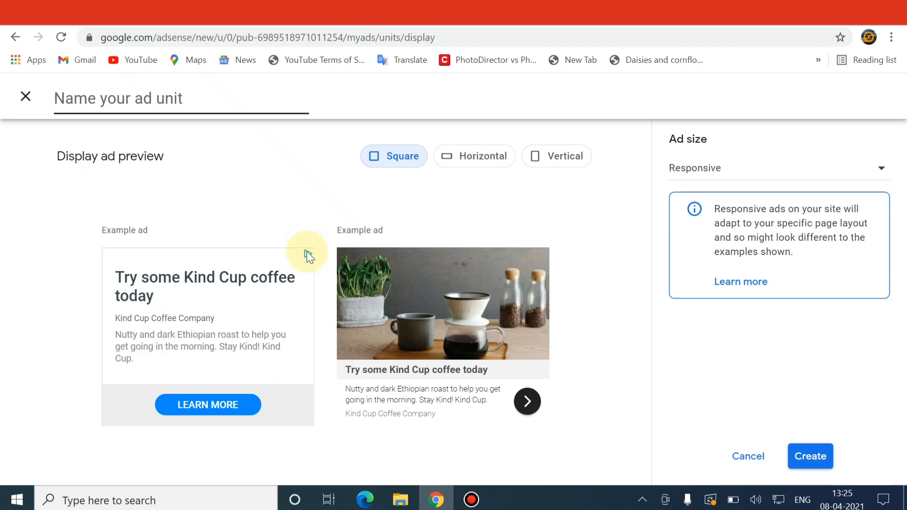
click(399, 163)
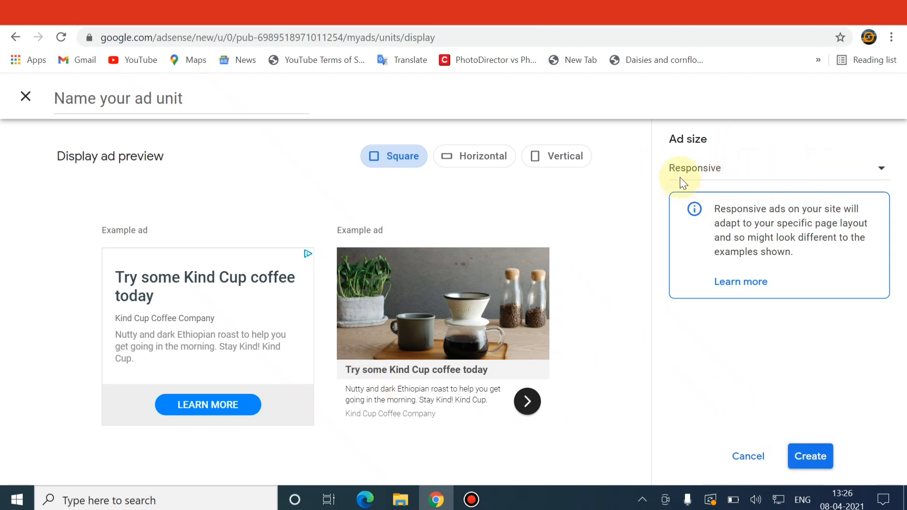
click(807, 455)
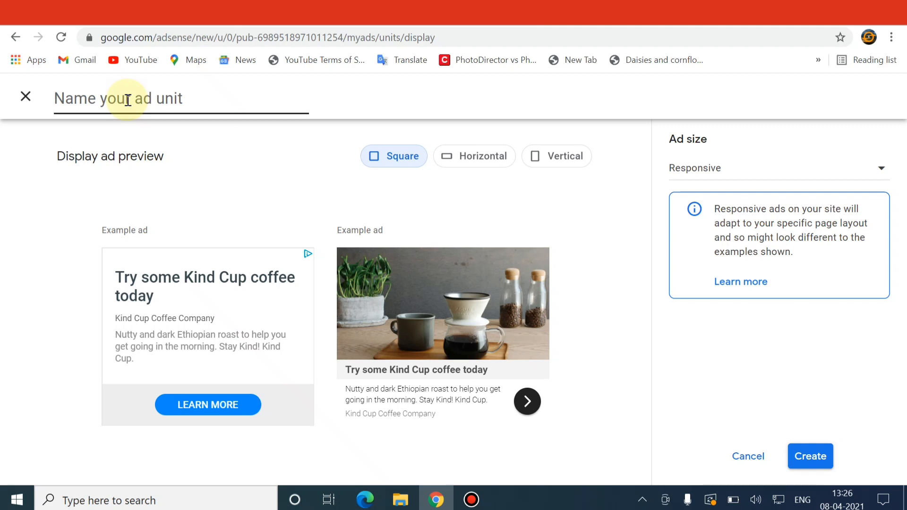
text(ra)
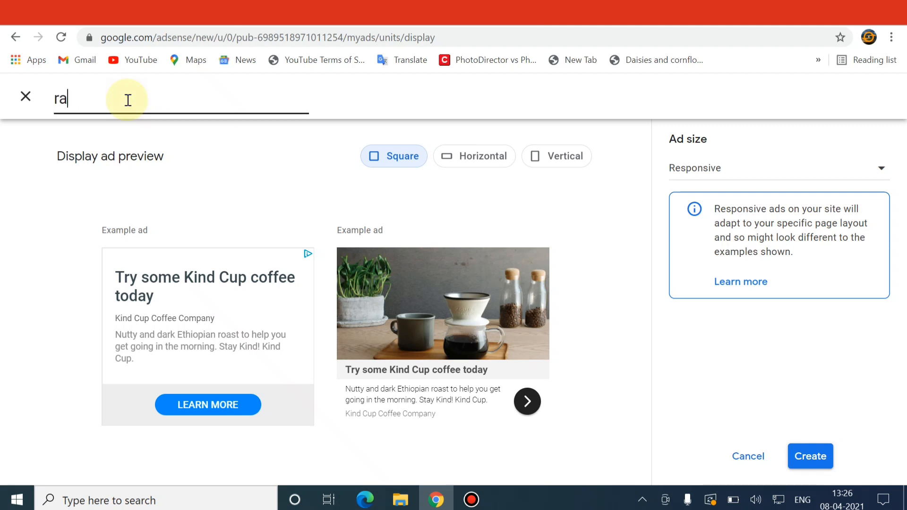
text(njeet3)
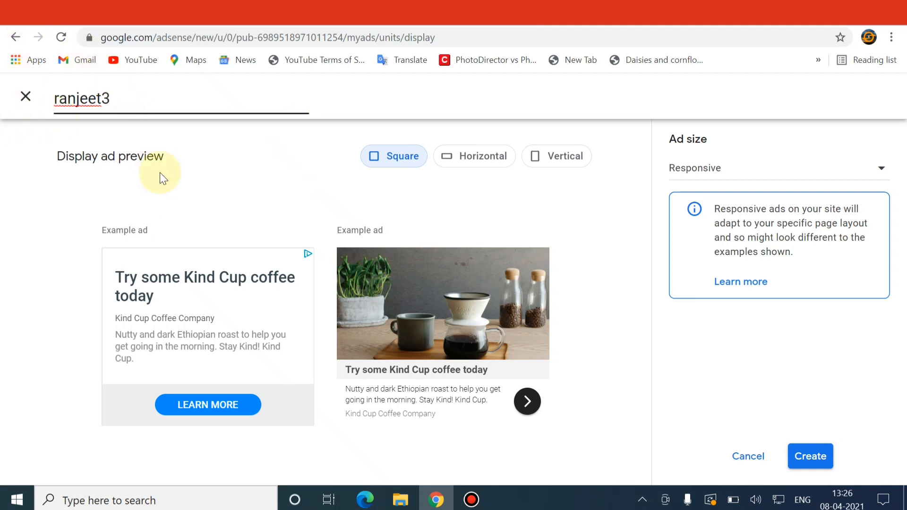
click(794, 458)
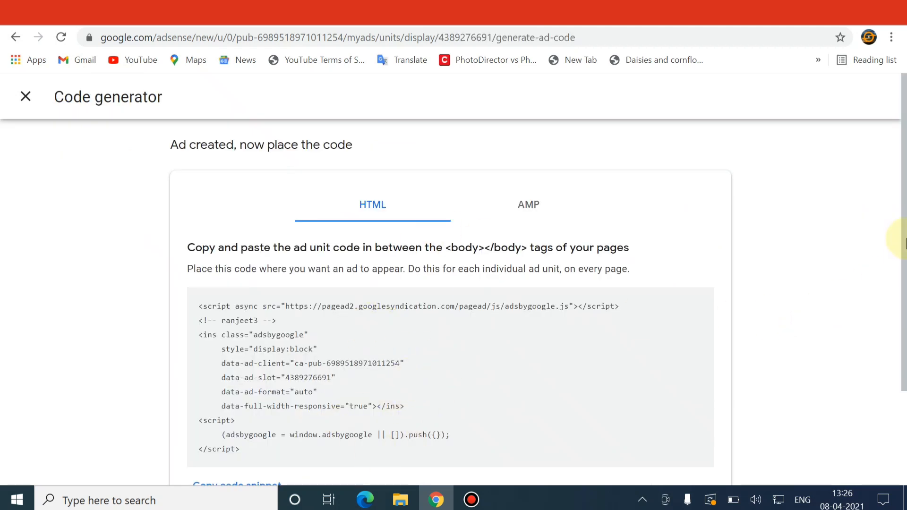
- Copy the new display ad unit's HTML code snippet
scroll(894, 290, down, 2)
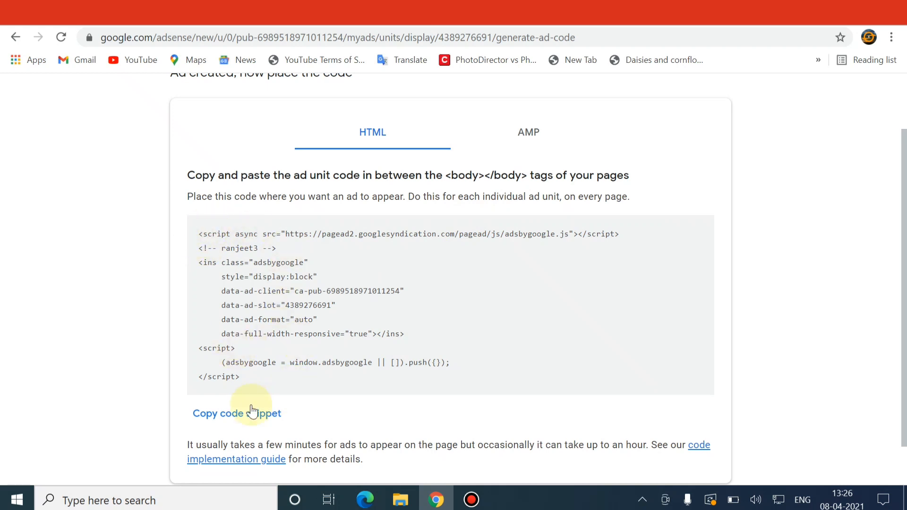
click(219, 419)
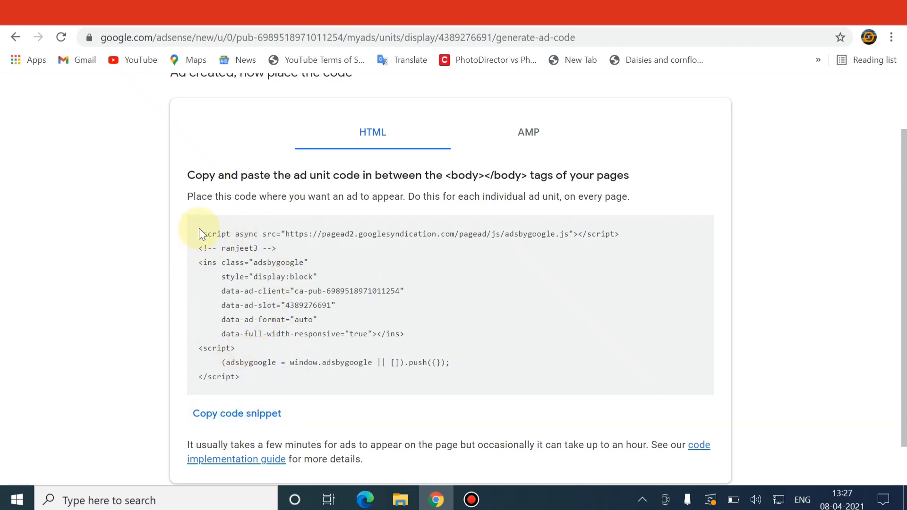
drag(200, 233, 475, 386)
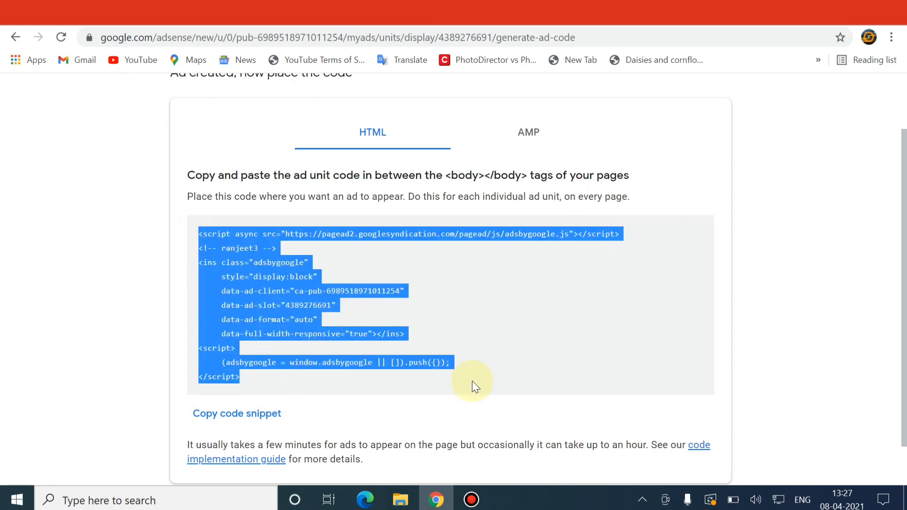
click(206, 420)
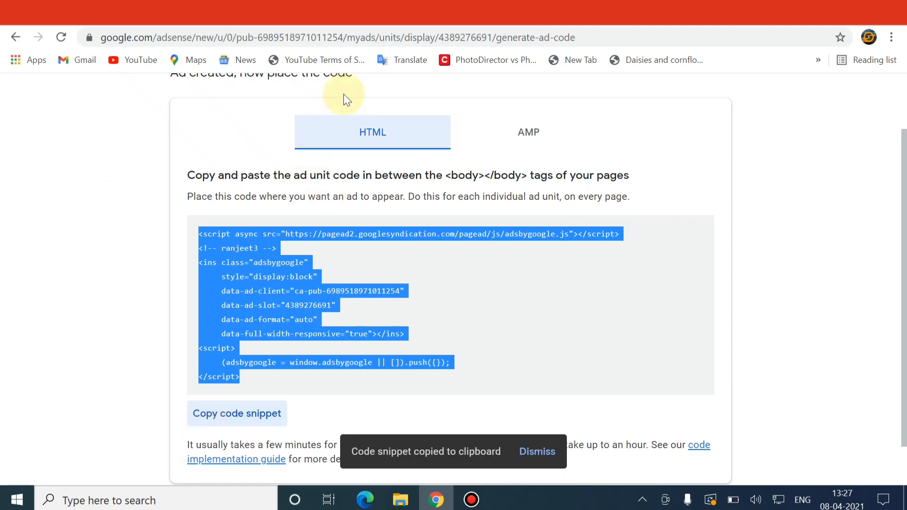
- Switch to the live site and inspect the footer space between Recent Posts and Categories
click(263, 13)
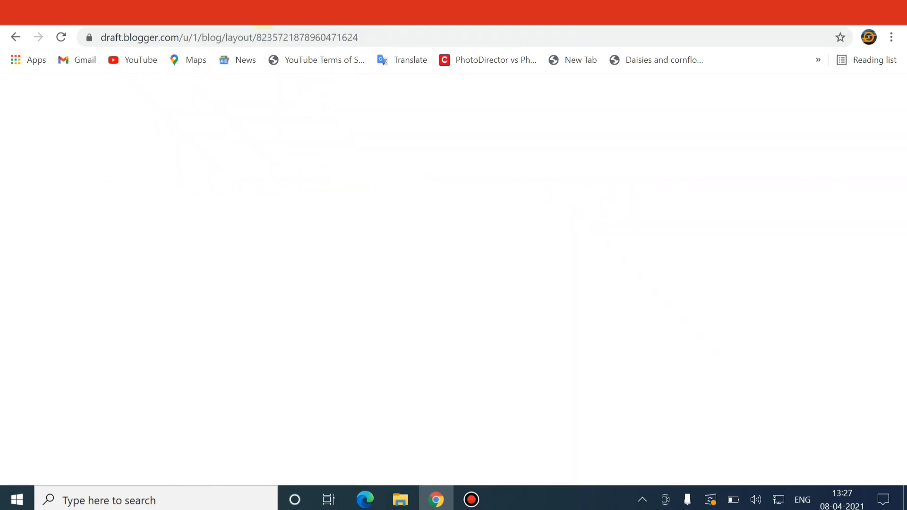
click(377, 14)
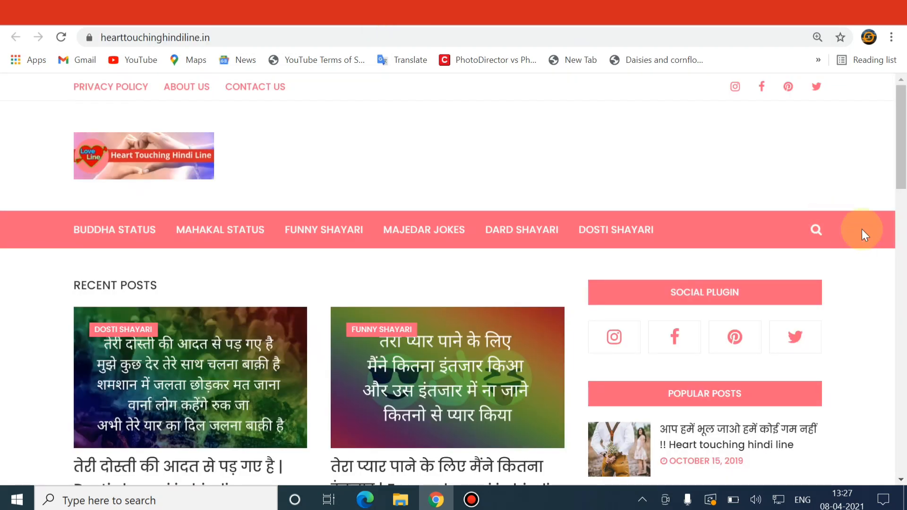
drag(901, 145, 900, 437)
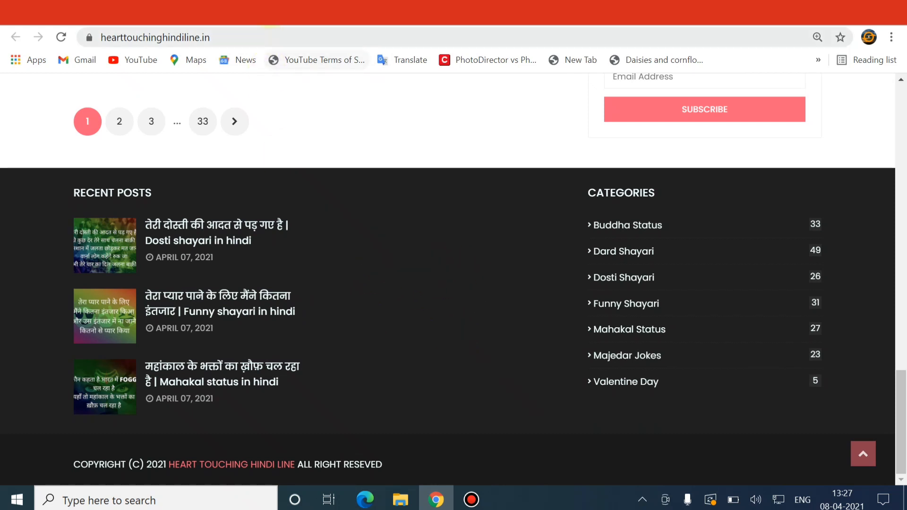
- Switch to Blogger and add an HTML/JavaScript gadget containing the copied ad unit code to Section (Center), and save it
click(270, 8)
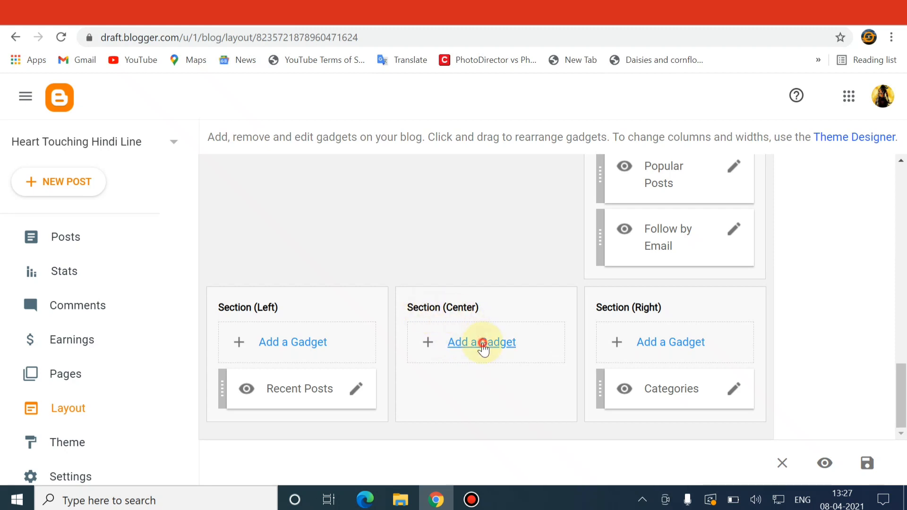
click(483, 344)
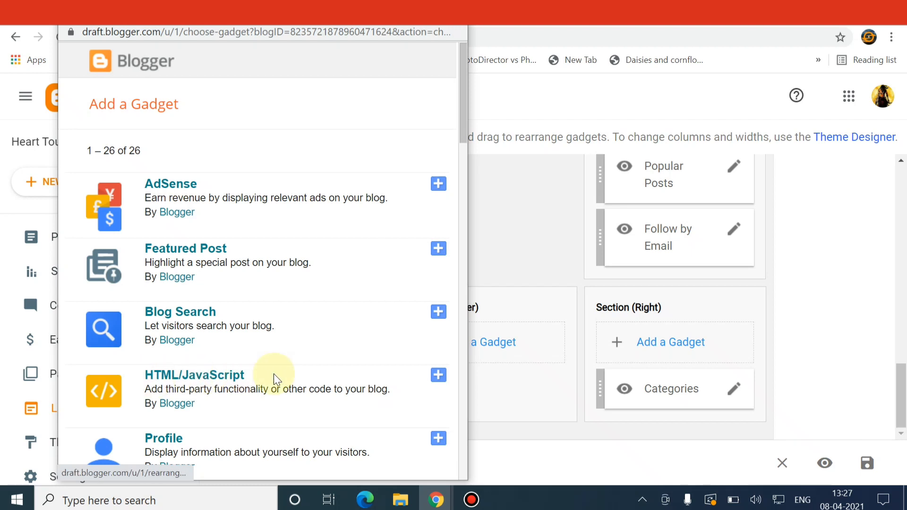
click(438, 376)
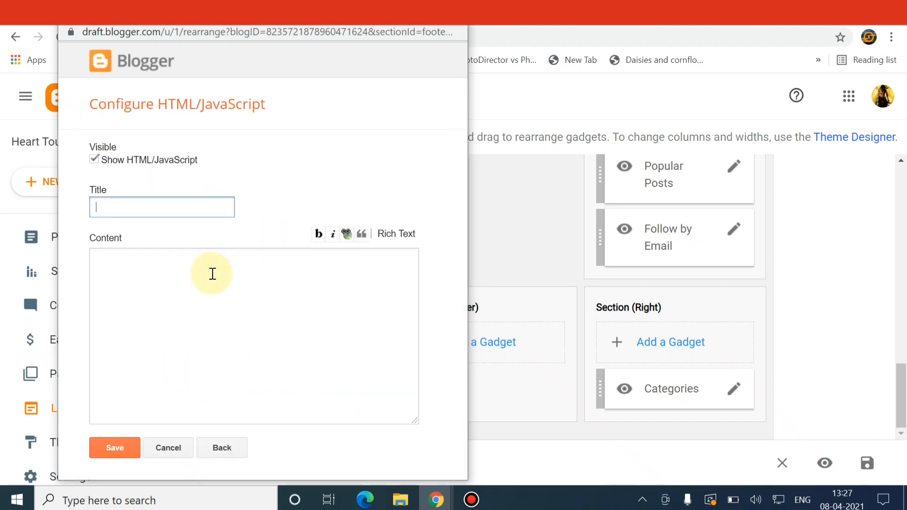
click(213, 275)
right_click(212, 274)
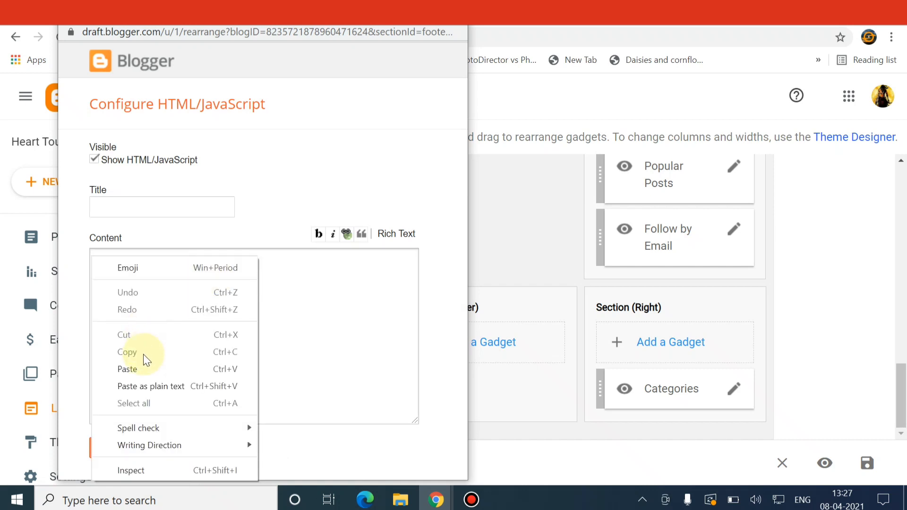
click(145, 369)
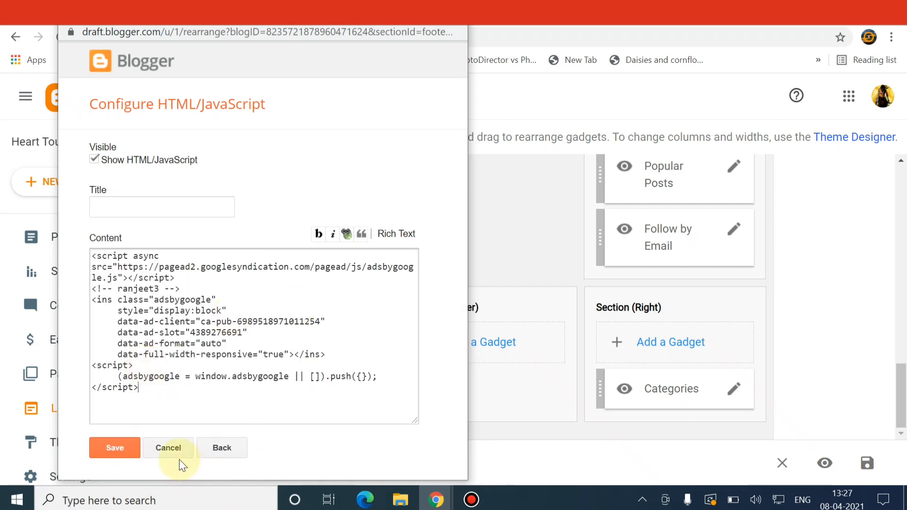
click(117, 449)
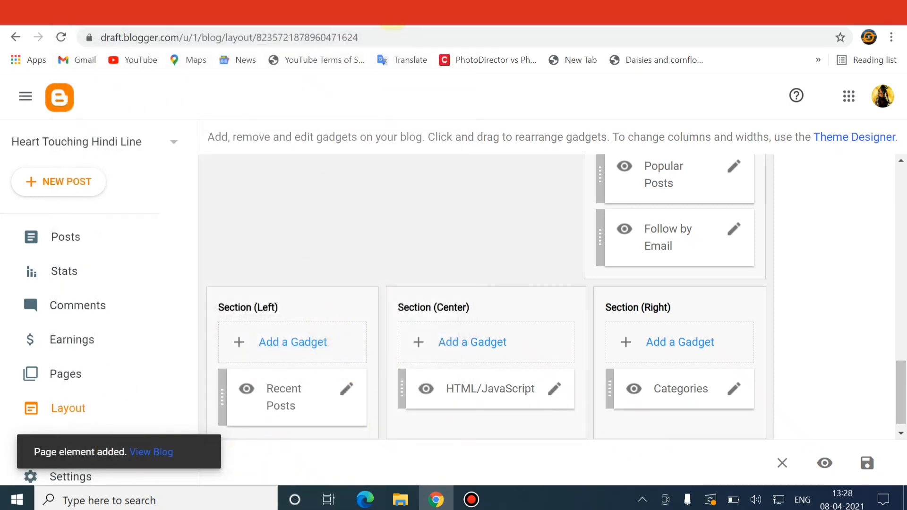
- Switch to the live site, reload its home page and check the footer space between Recent Posts and Categories for the ad
click(392, 10)
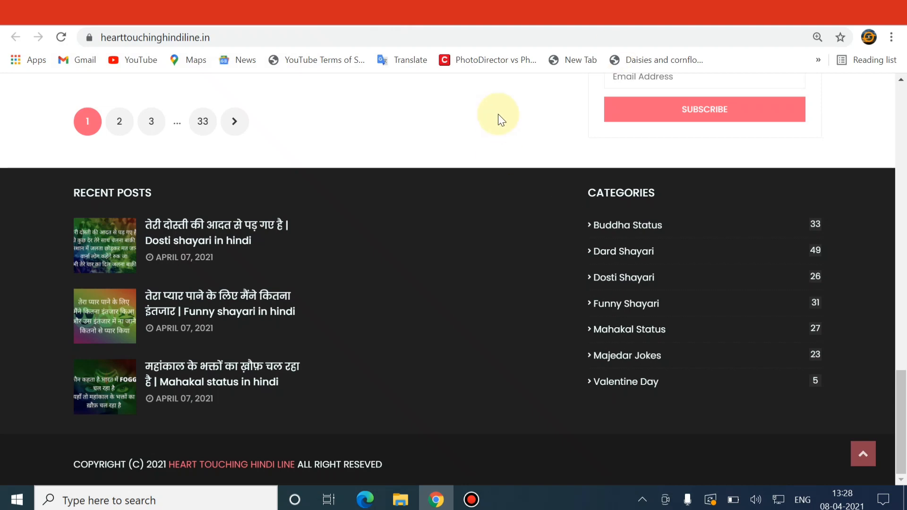
click(901, 80)
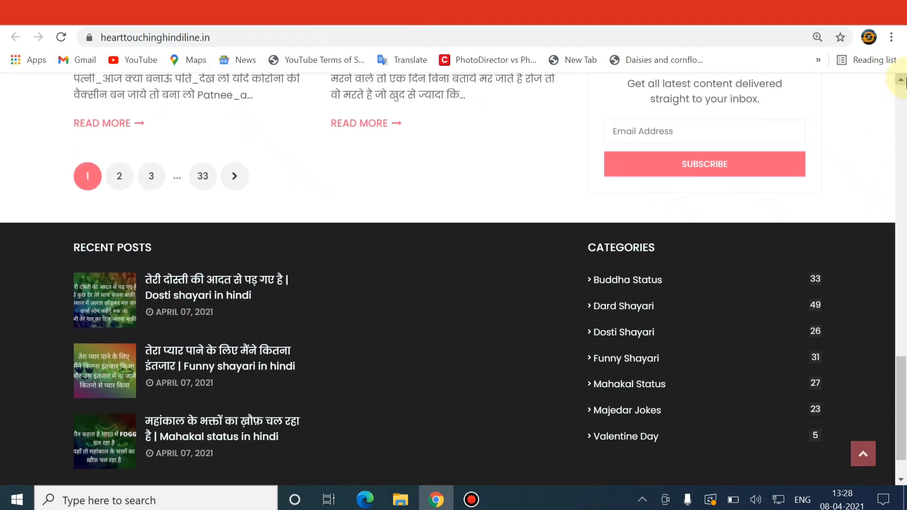
scroll(901, 80, up, 15)
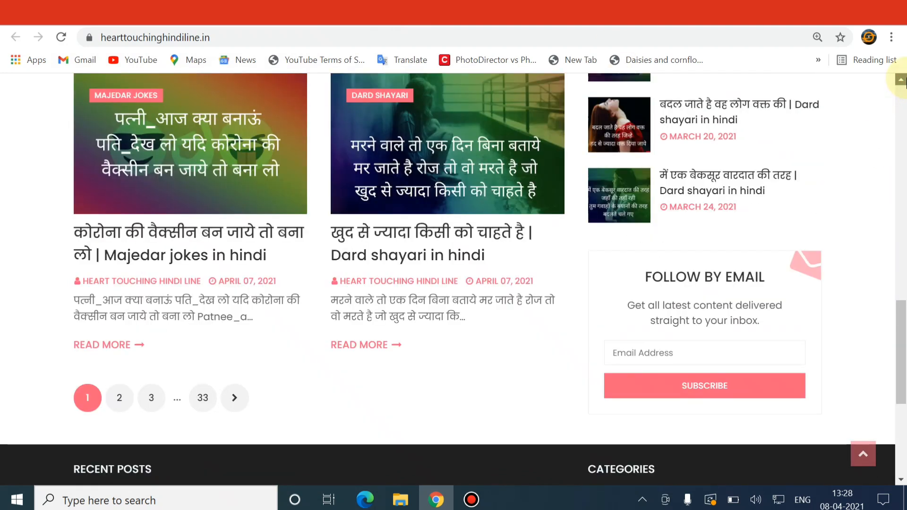
scroll(902, 80, up, 5)
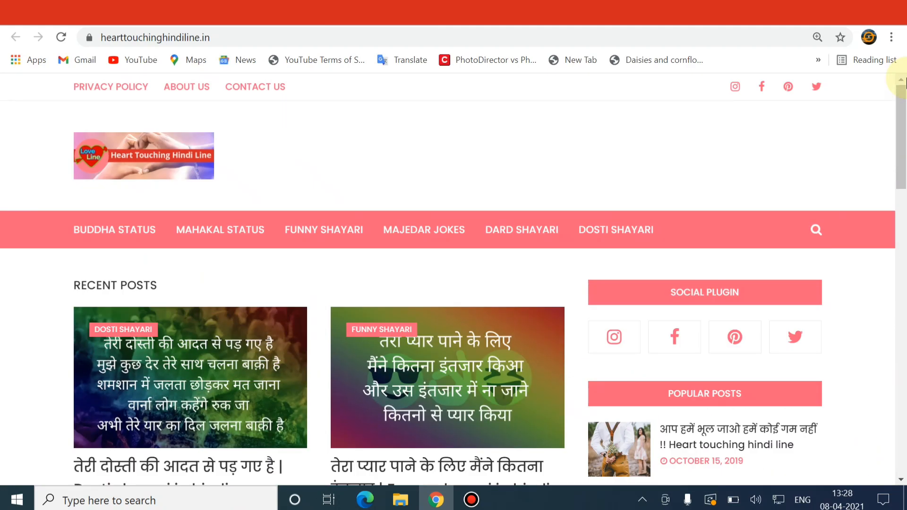
click(151, 155)
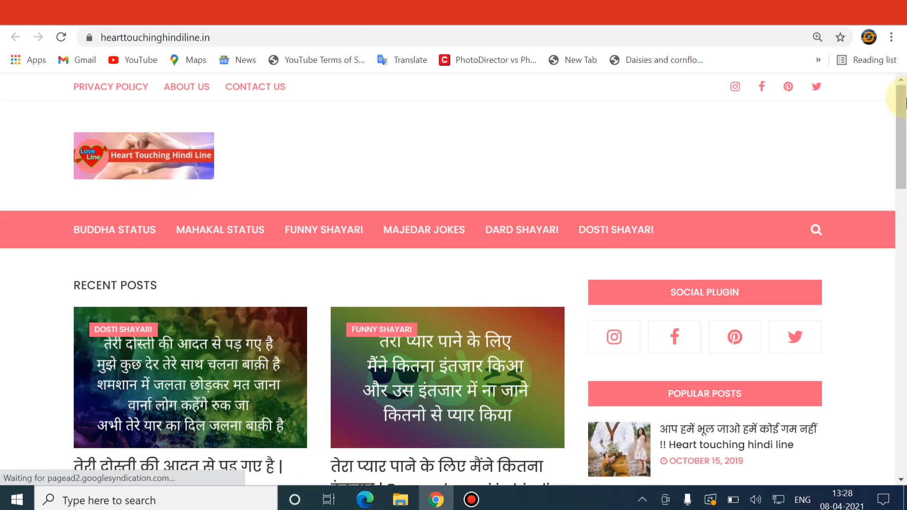
click(904, 229)
drag(904, 229, 903, 385)
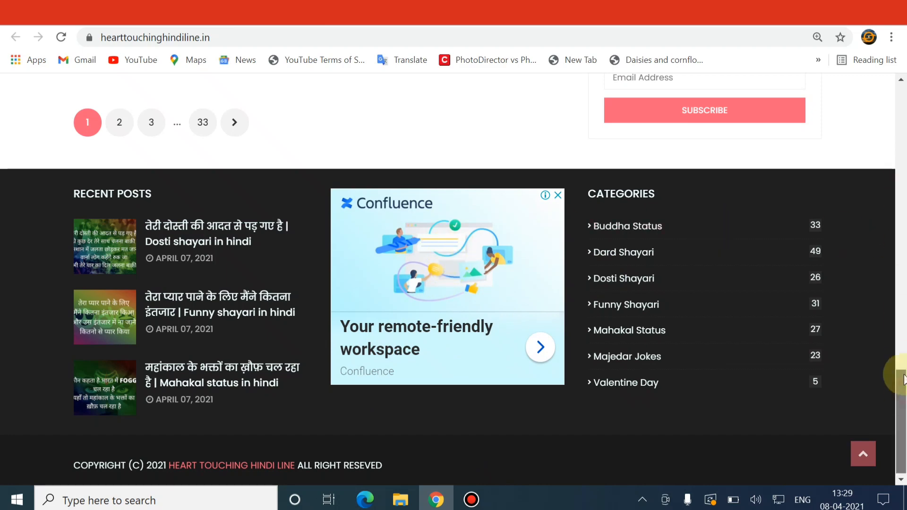
drag(905, 373, 903, 92)
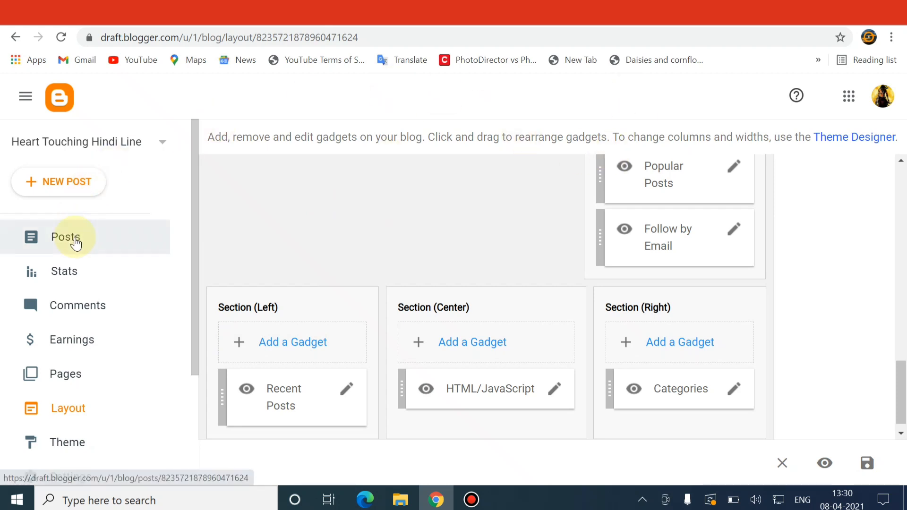
- Return to the live site from Blogger and examine the ad placements from the page header down to the footer
click(76, 242)
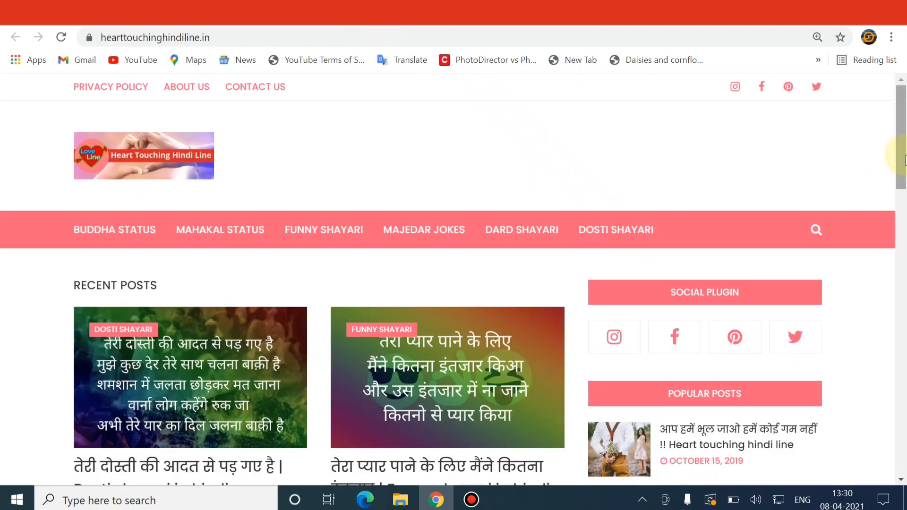
drag(905, 160, 896, 445)
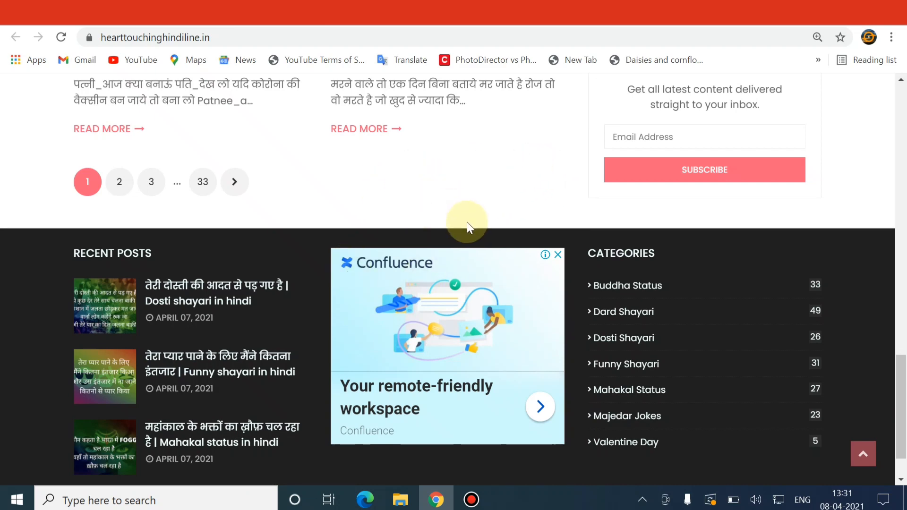
click(901, 309)
scroll(905, 155, up, 10)
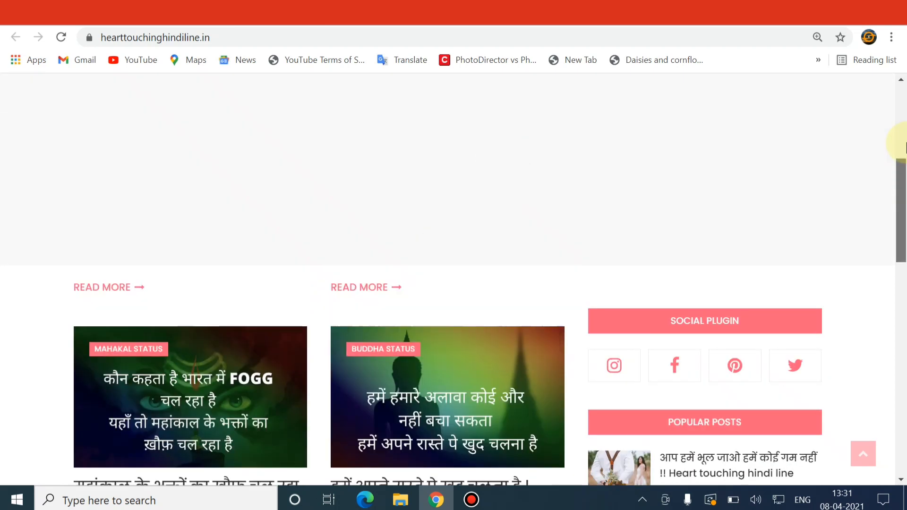